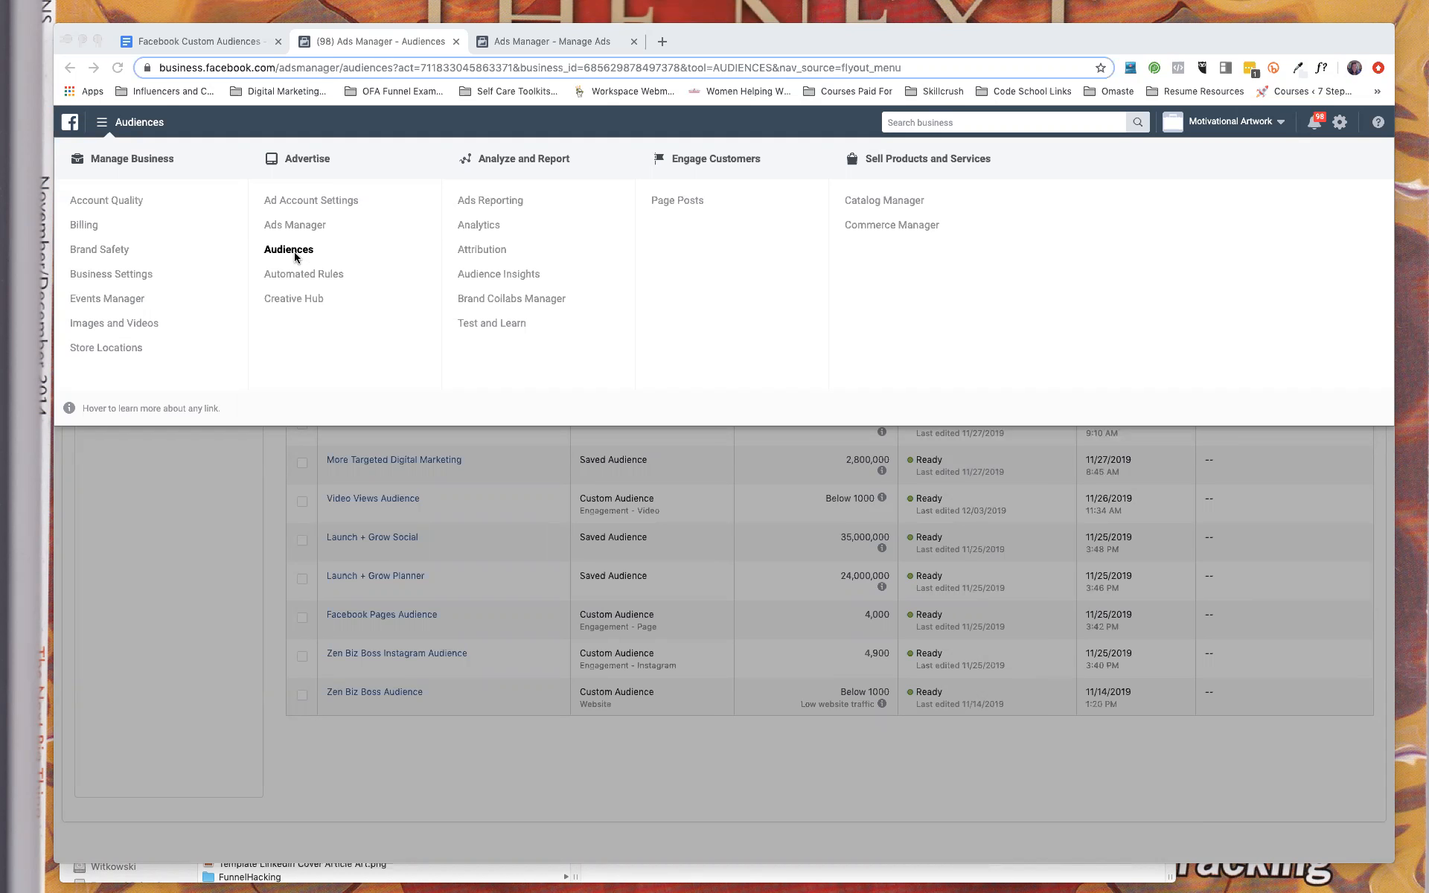
Open Audience Insights for the ad account and look over the Facebook Custom Audience Worksheet document.
{"action": "left_click", "coordinate": [503, 280]}
{"action": "left_click", "coordinate": [503, 279]}
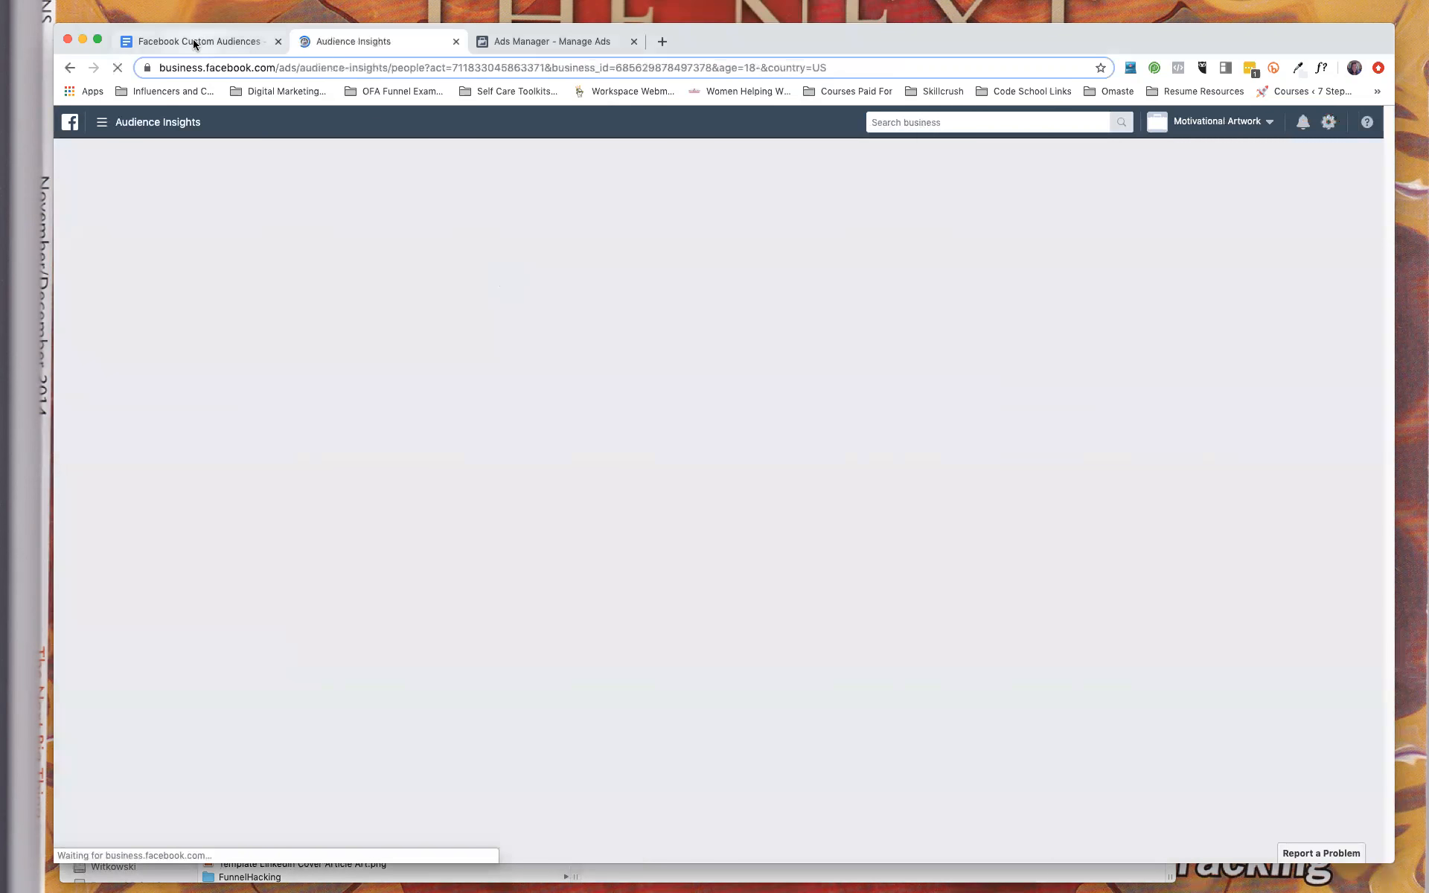
{"action": "left_click", "coordinate": [194, 42]}
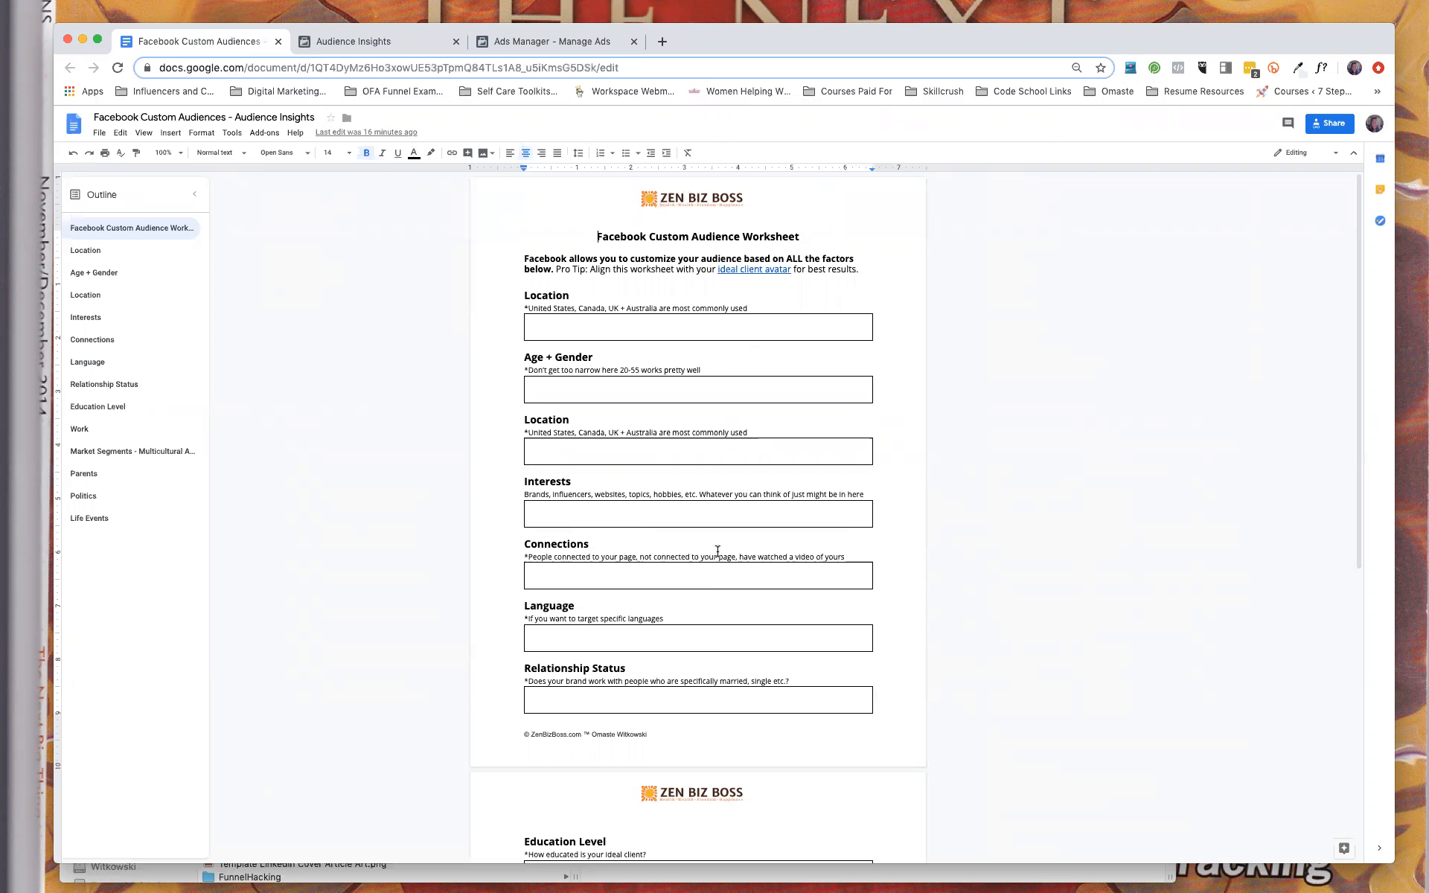
{"action": "left_click", "coordinate": [363, 48]}
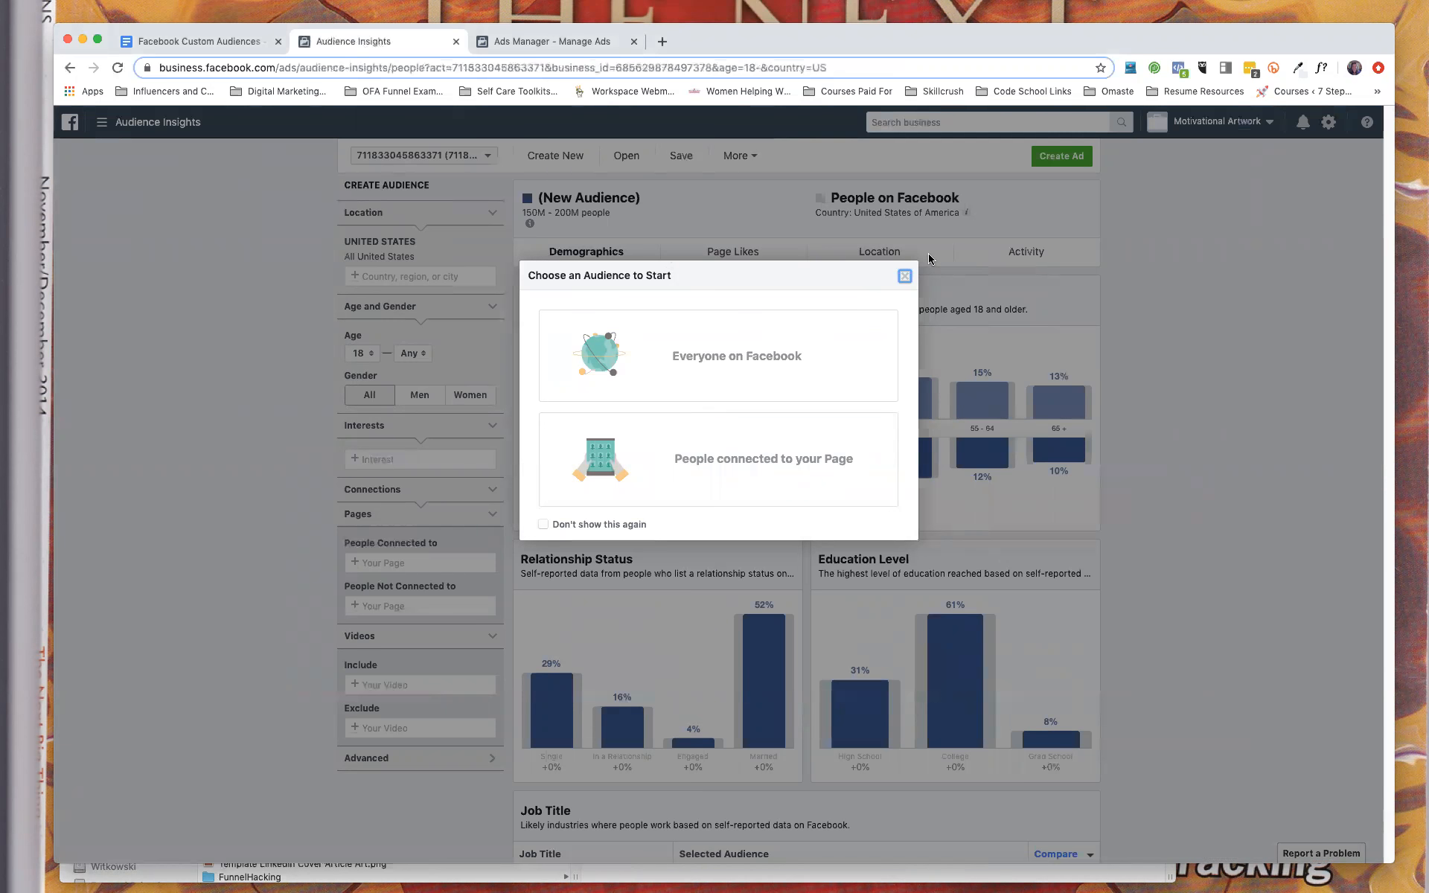
Reopen Audience Insights with Everyone on Facebook as the starting audience and view the pages offered for People Connected to.
{"action": "left_click", "coordinate": [904, 277]}
{"action": "left_click", "coordinate": [108, 124]}
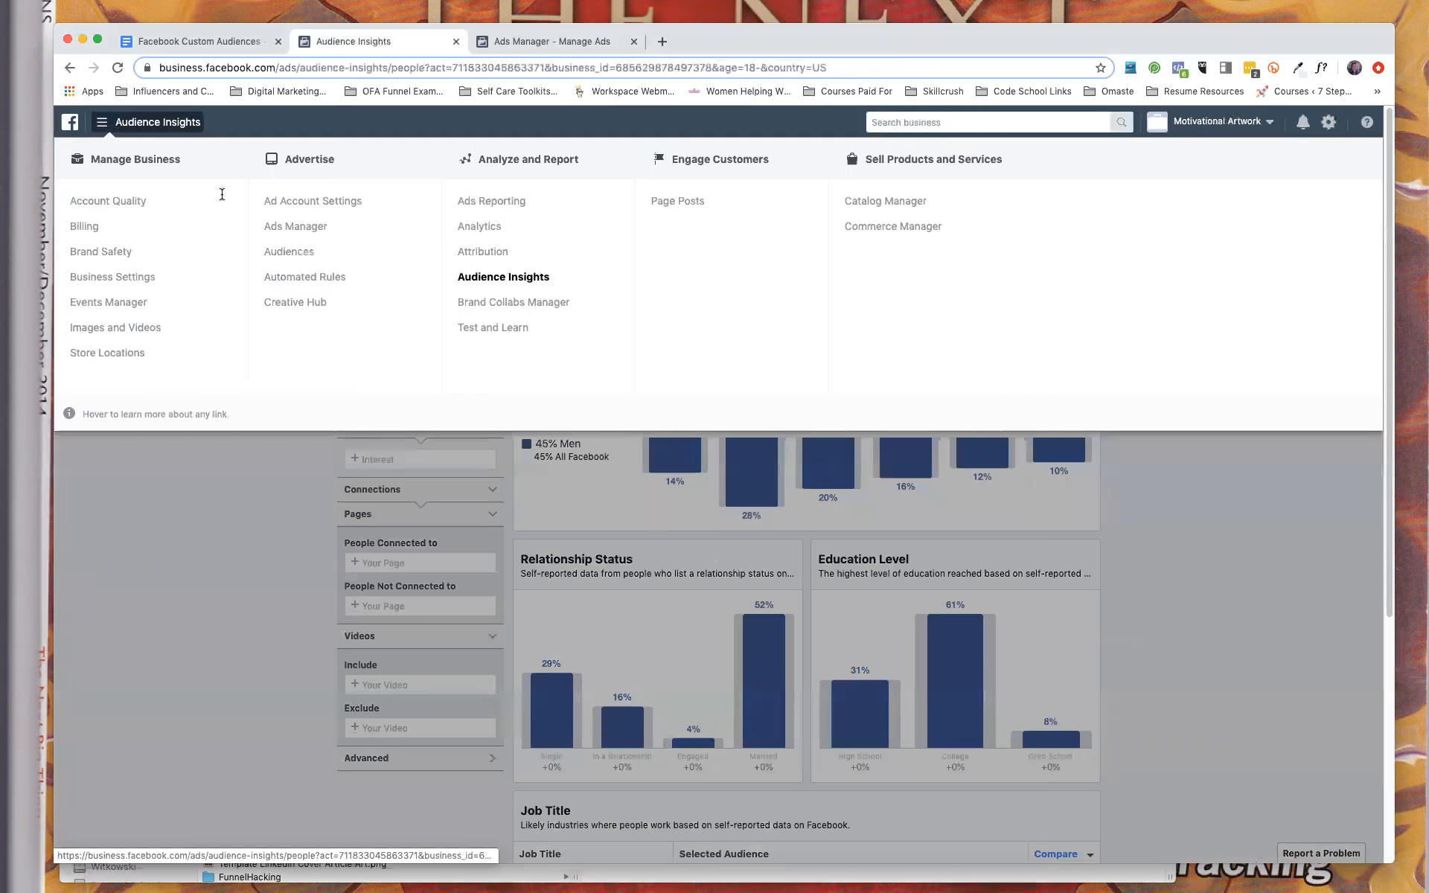
{"action": "left_click", "coordinate": [484, 279]}
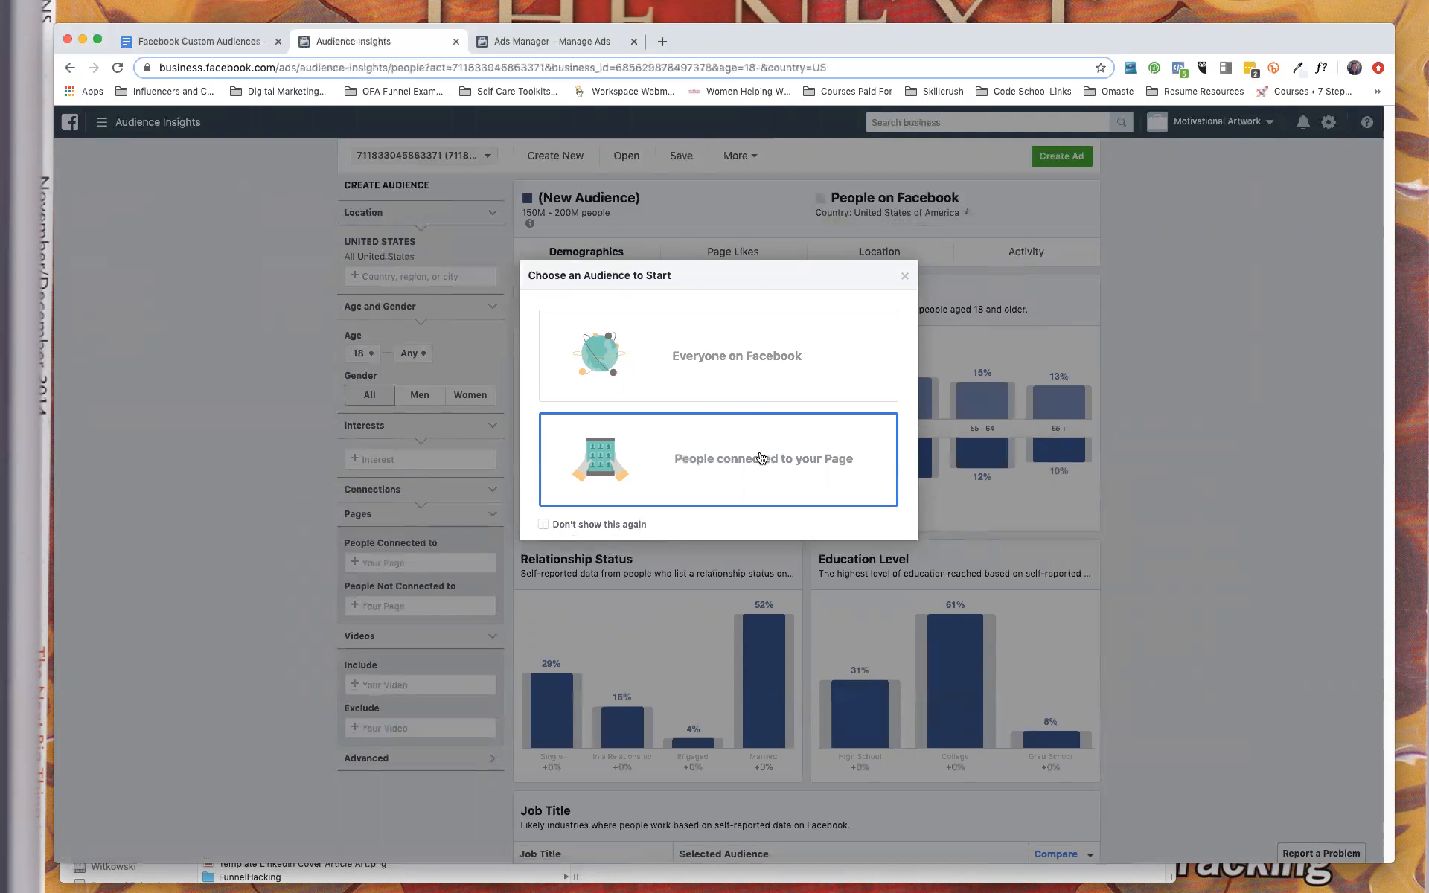
{"action": "left_click", "coordinate": [735, 361]}
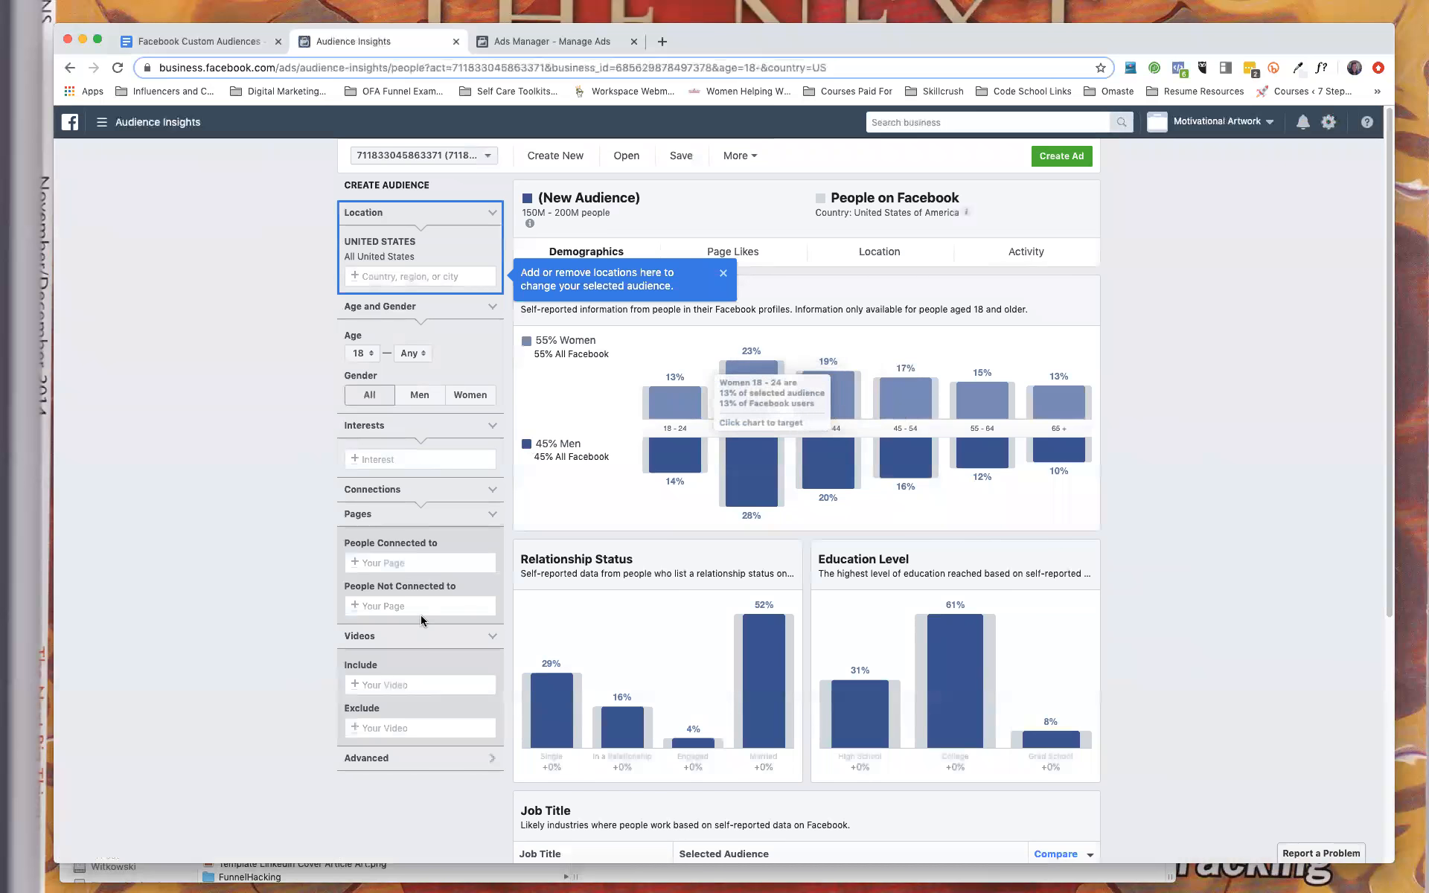
{"action": "left_click", "coordinate": [411, 561]}
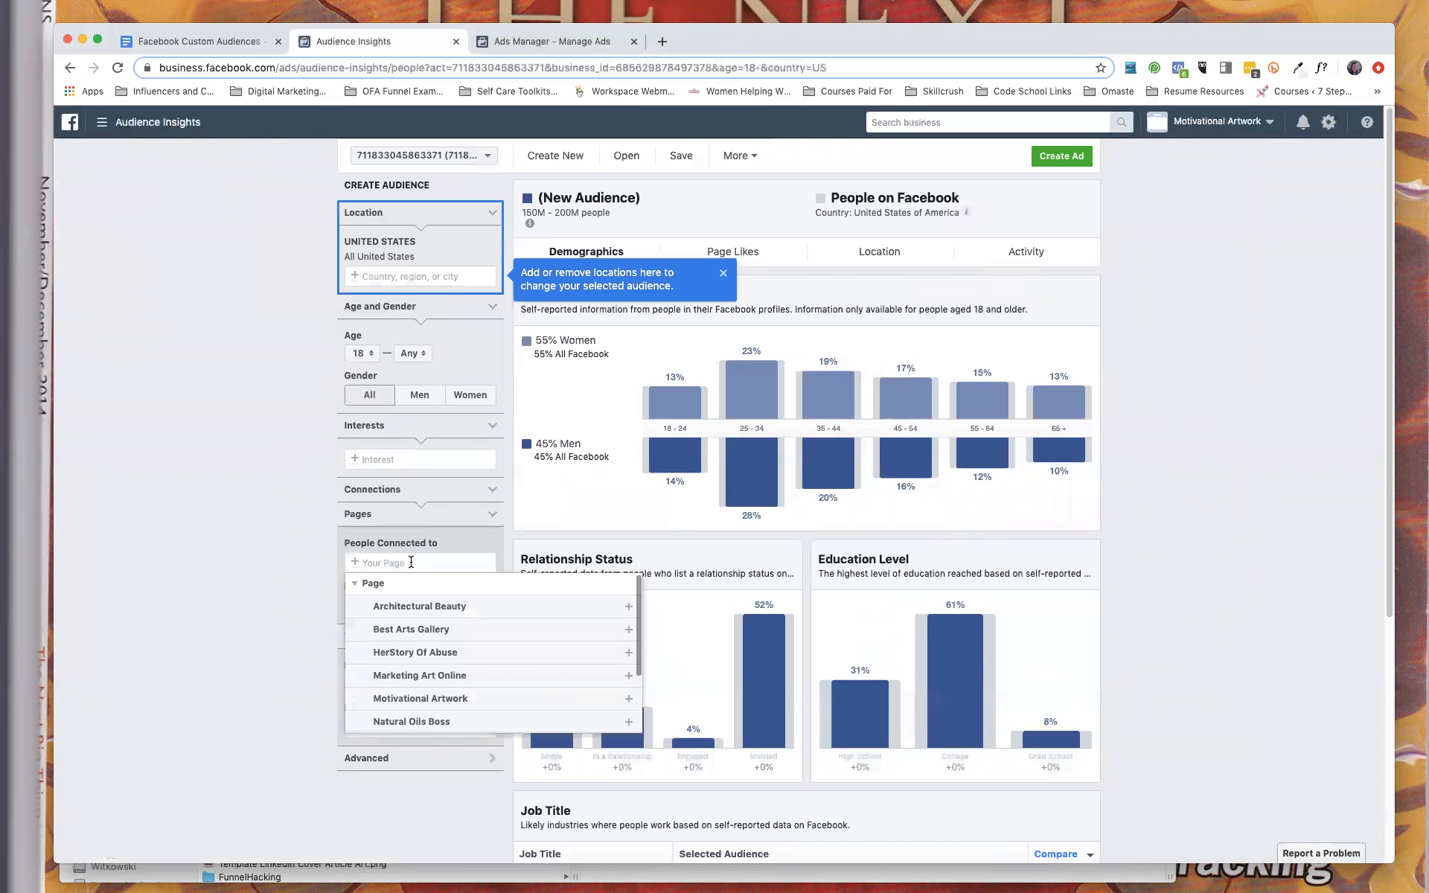
{"action": "left_click", "coordinate": [289, 548]}
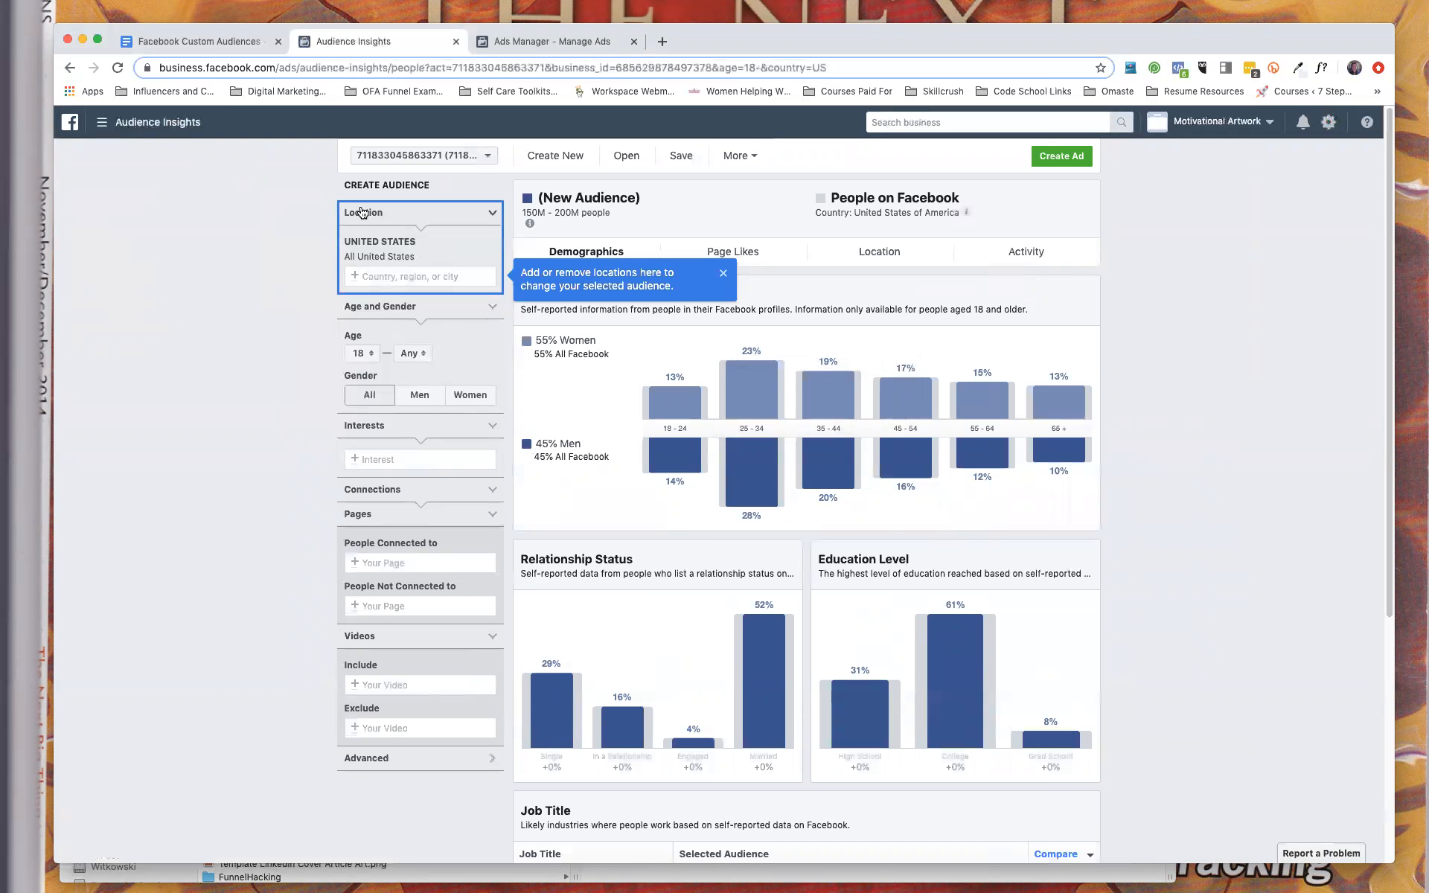
Add United Kingdom and Australia as countries to the audience's location.
{"action": "left_click", "coordinate": [389, 276]}
{"action": "type", "text": "United Kingdom"}
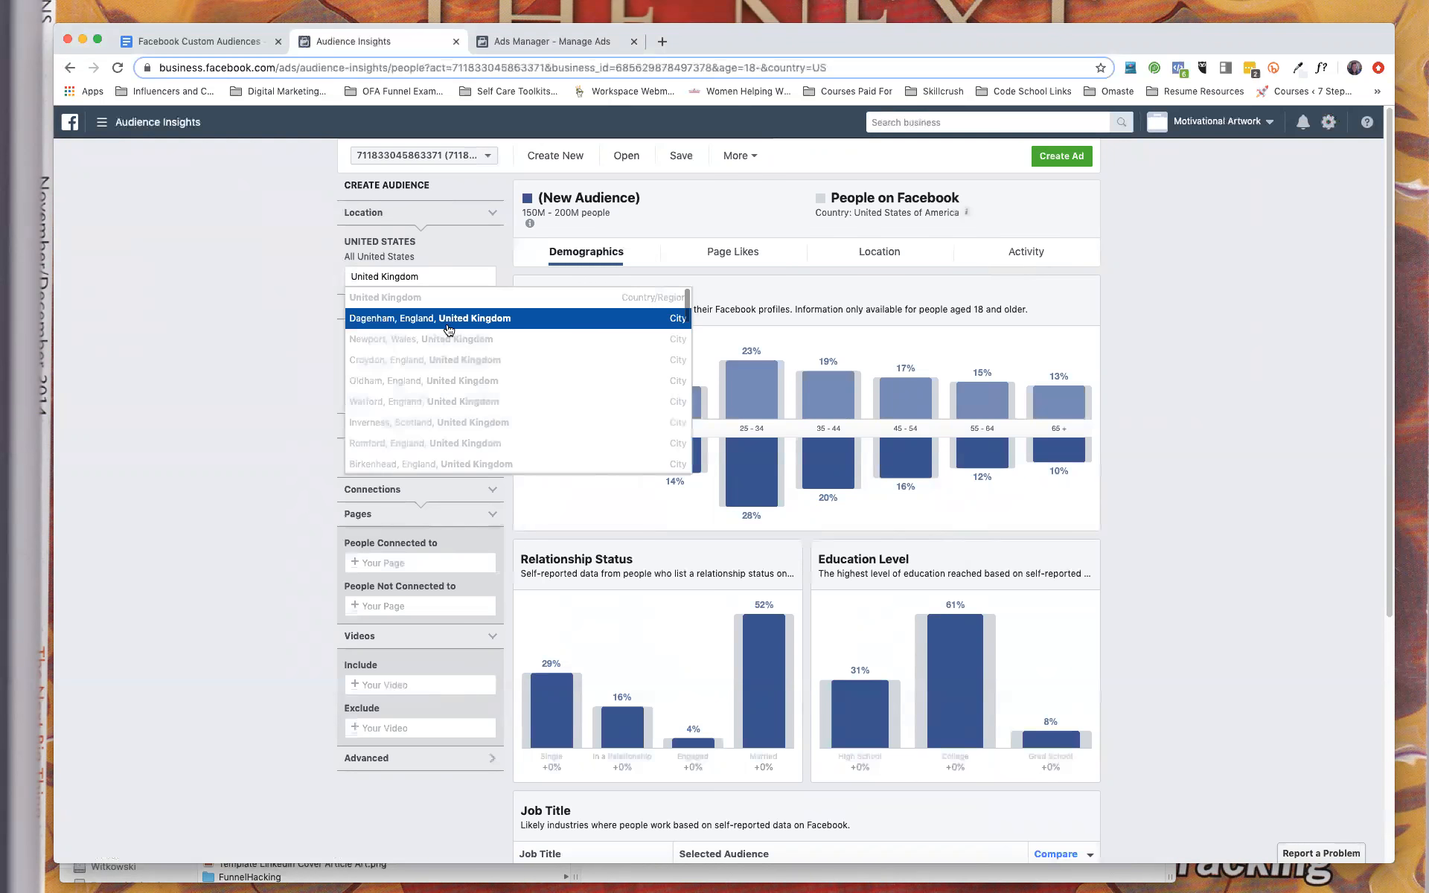
{"action": "left_click", "coordinate": [661, 305]}
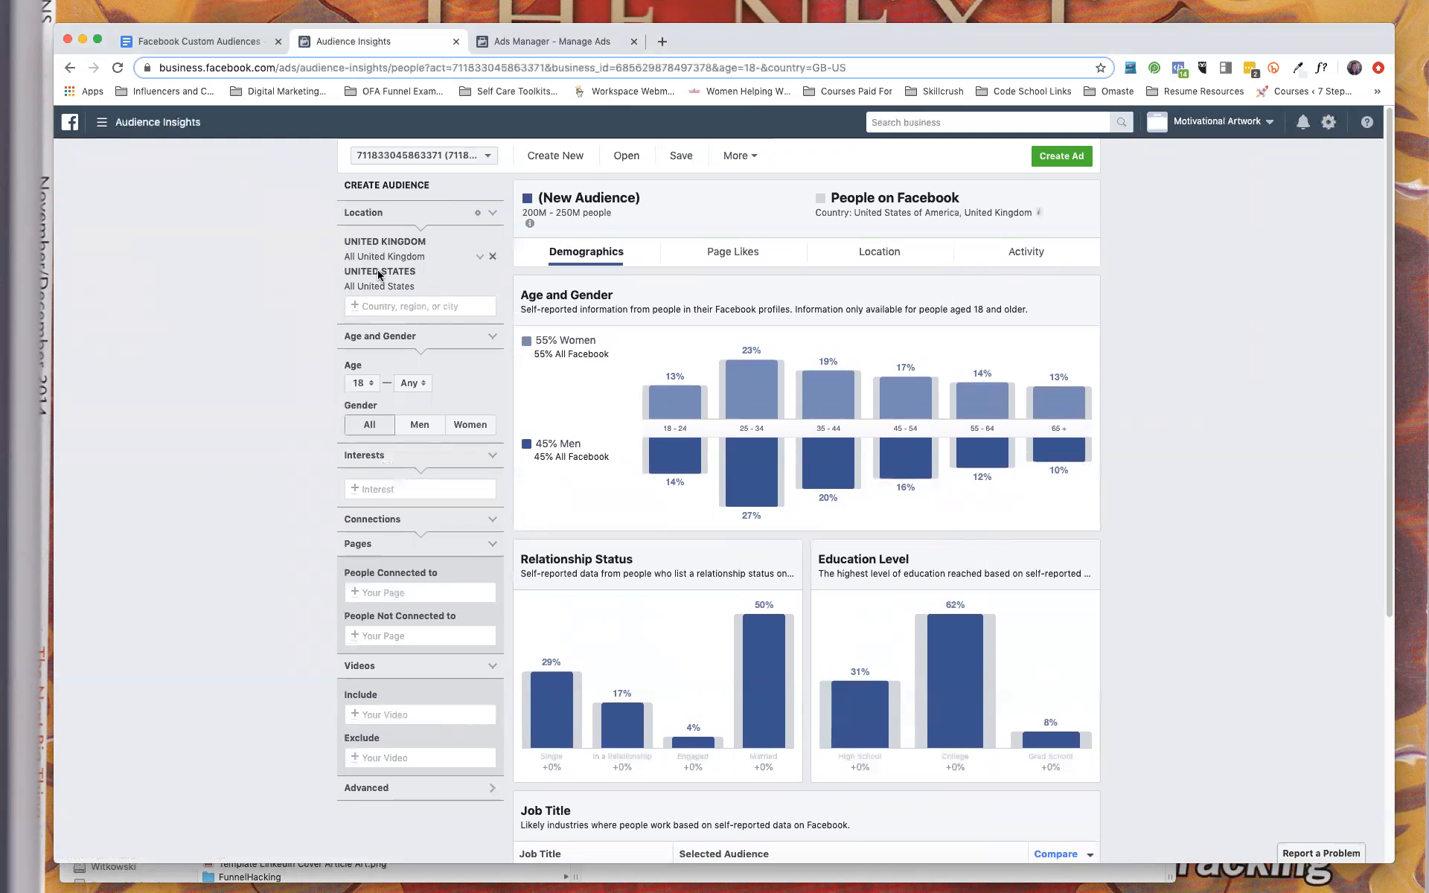
{"action": "type", "text": "Australia"}
{"action": "left_click", "coordinate": [640, 331]}
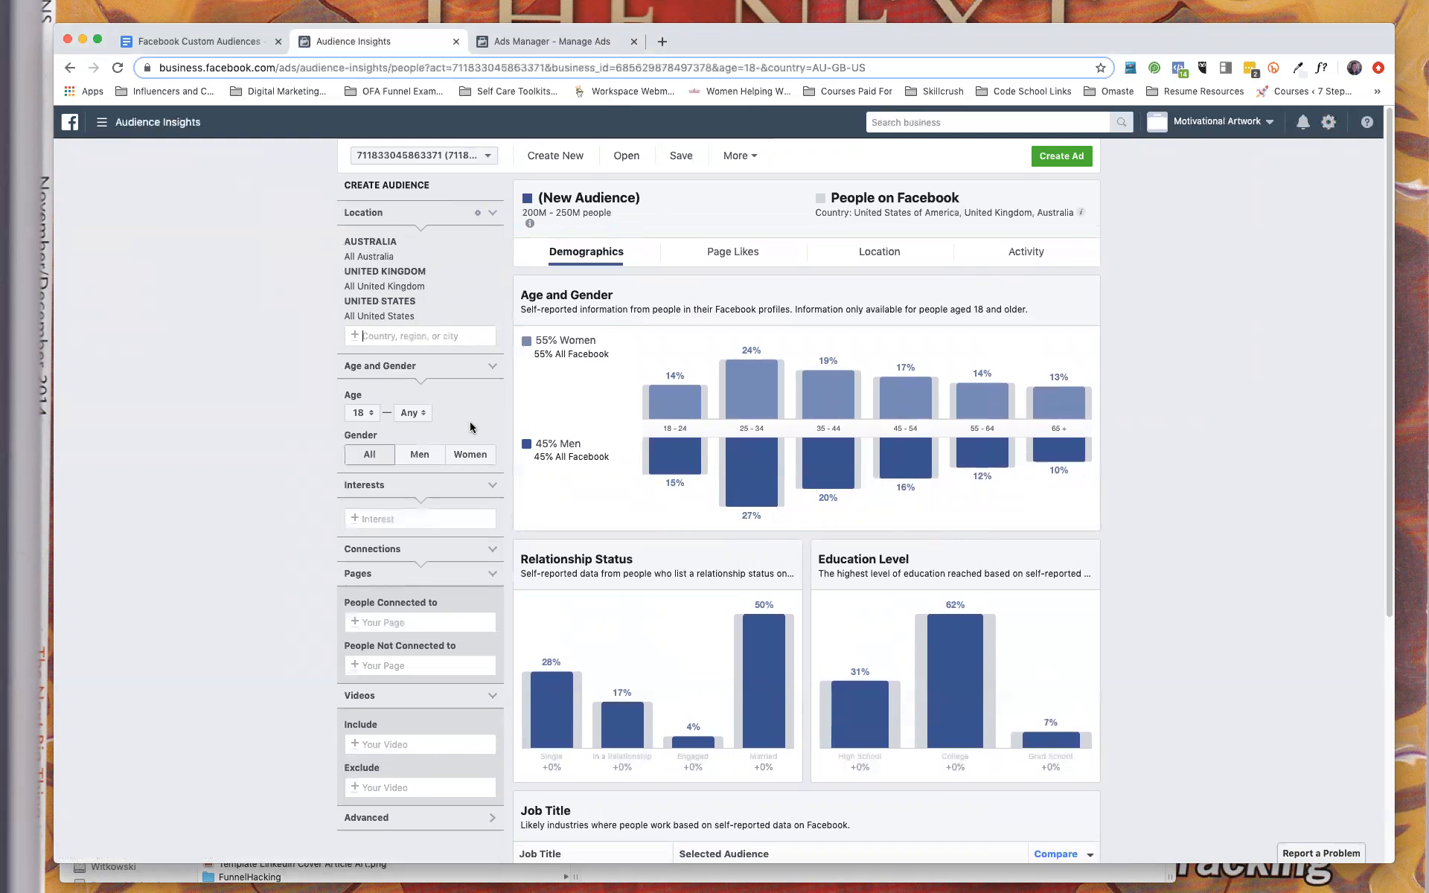
Set the audience's age range to 20–55.
{"action": "left_click", "coordinate": [368, 416]}
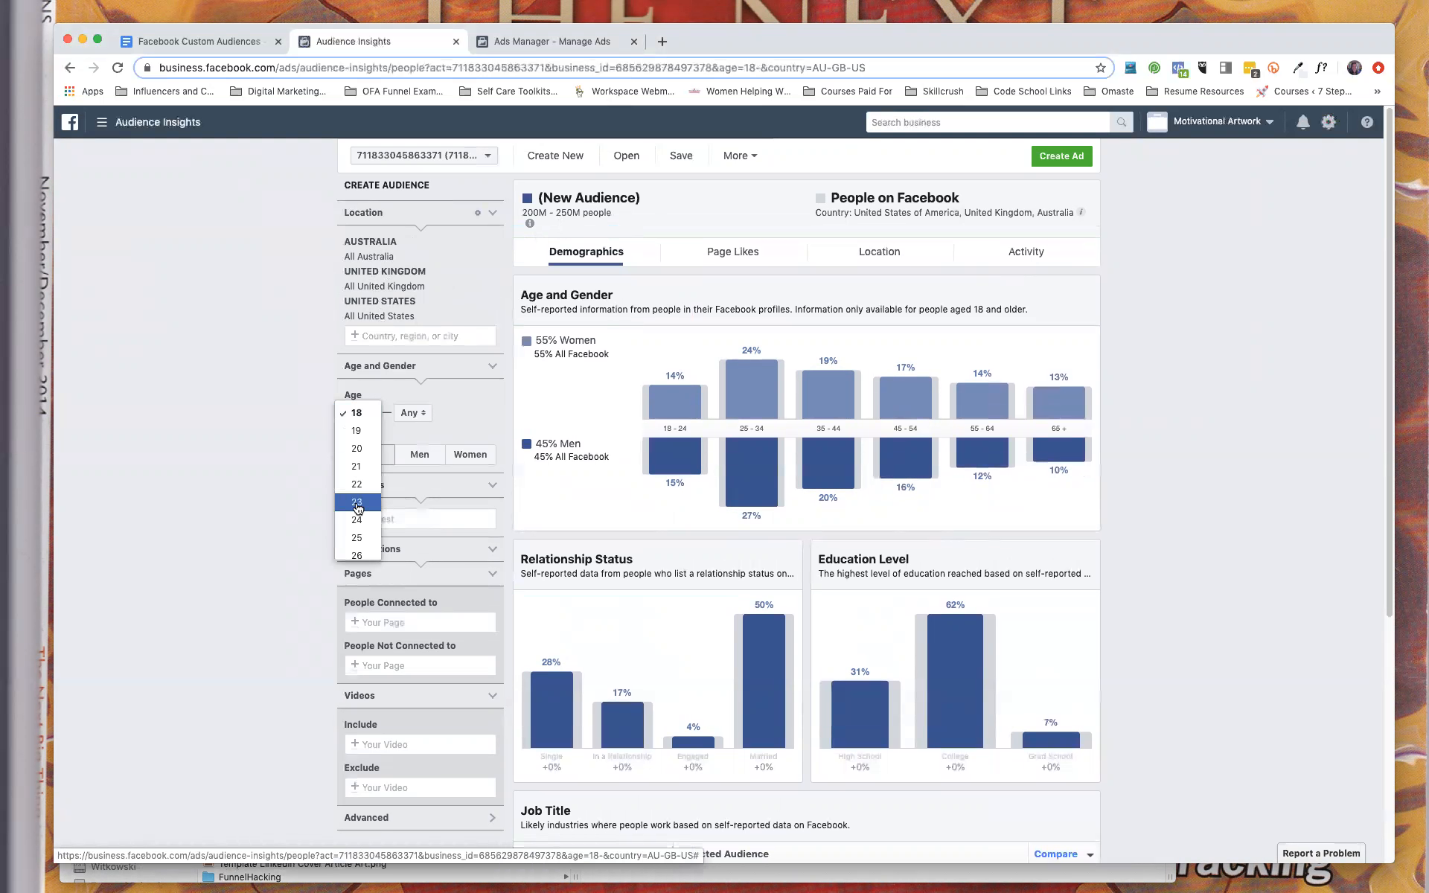
{"action": "left_click", "coordinate": [361, 450]}
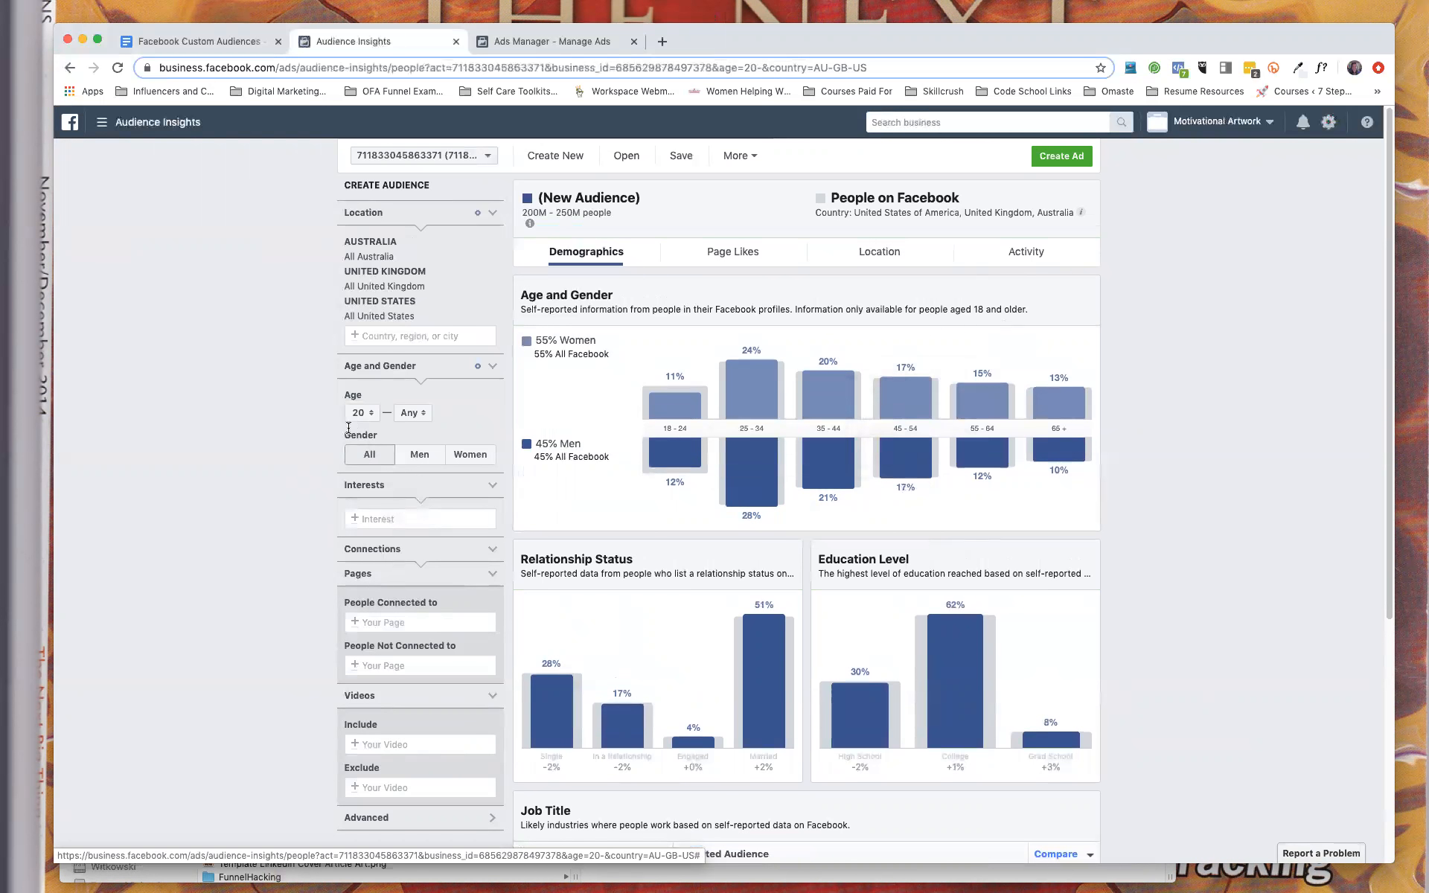
{"action": "left_click", "coordinate": [413, 412]}
{"action": "scroll", "coordinate": [418, 480], "scroll_direction": "down", "scroll_amount": 10}
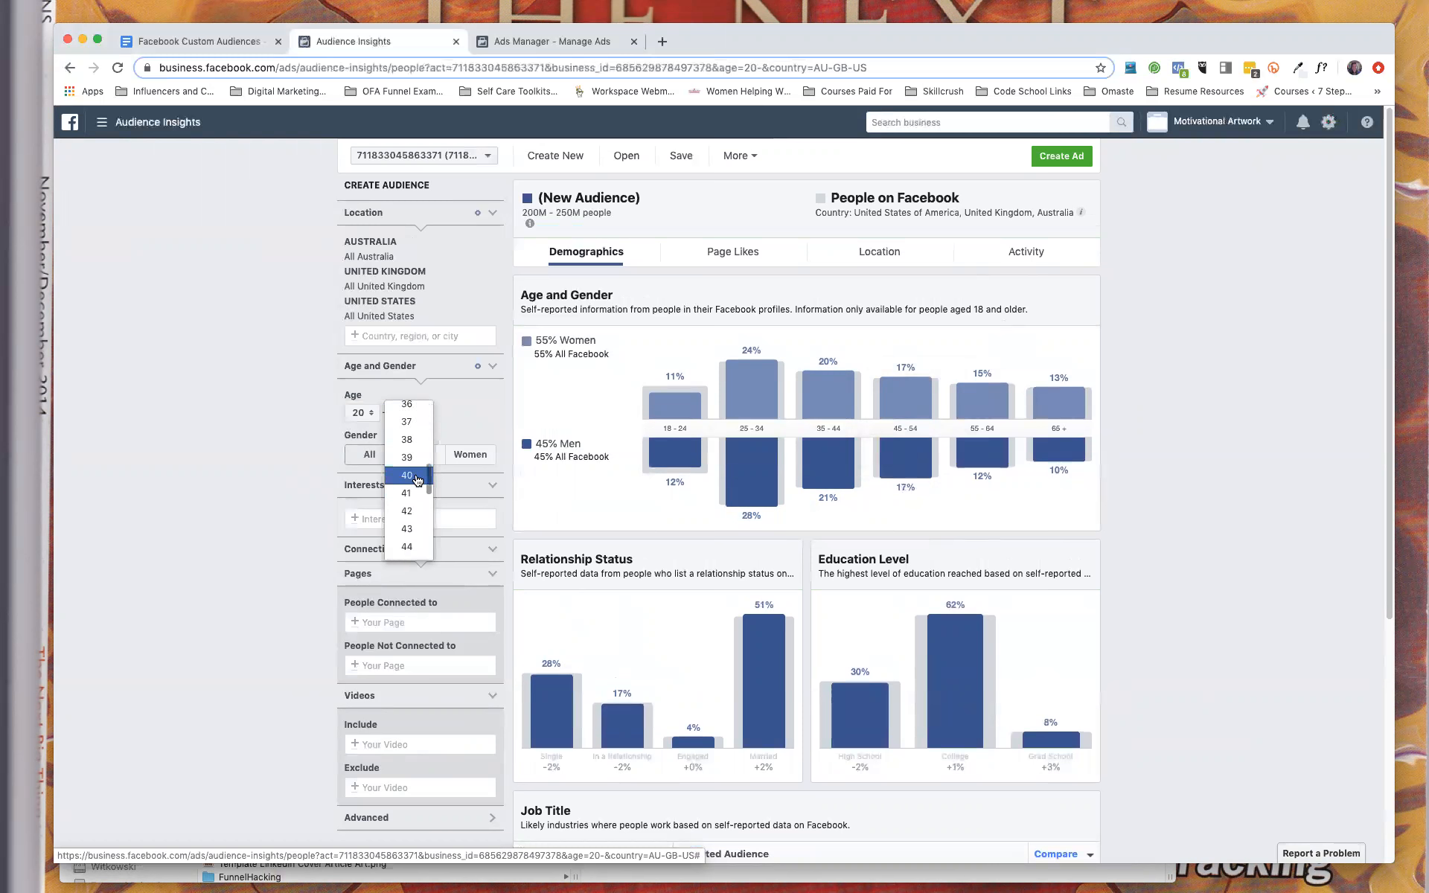
{"action": "scroll", "coordinate": [415, 477], "scroll_direction": "down", "scroll_amount": 1}
{"action": "scroll", "coordinate": [415, 465], "scroll_direction": "up", "scroll_amount": 2}
{"action": "scroll", "coordinate": [414, 465], "scroll_direction": "up", "scroll_amount": 3}
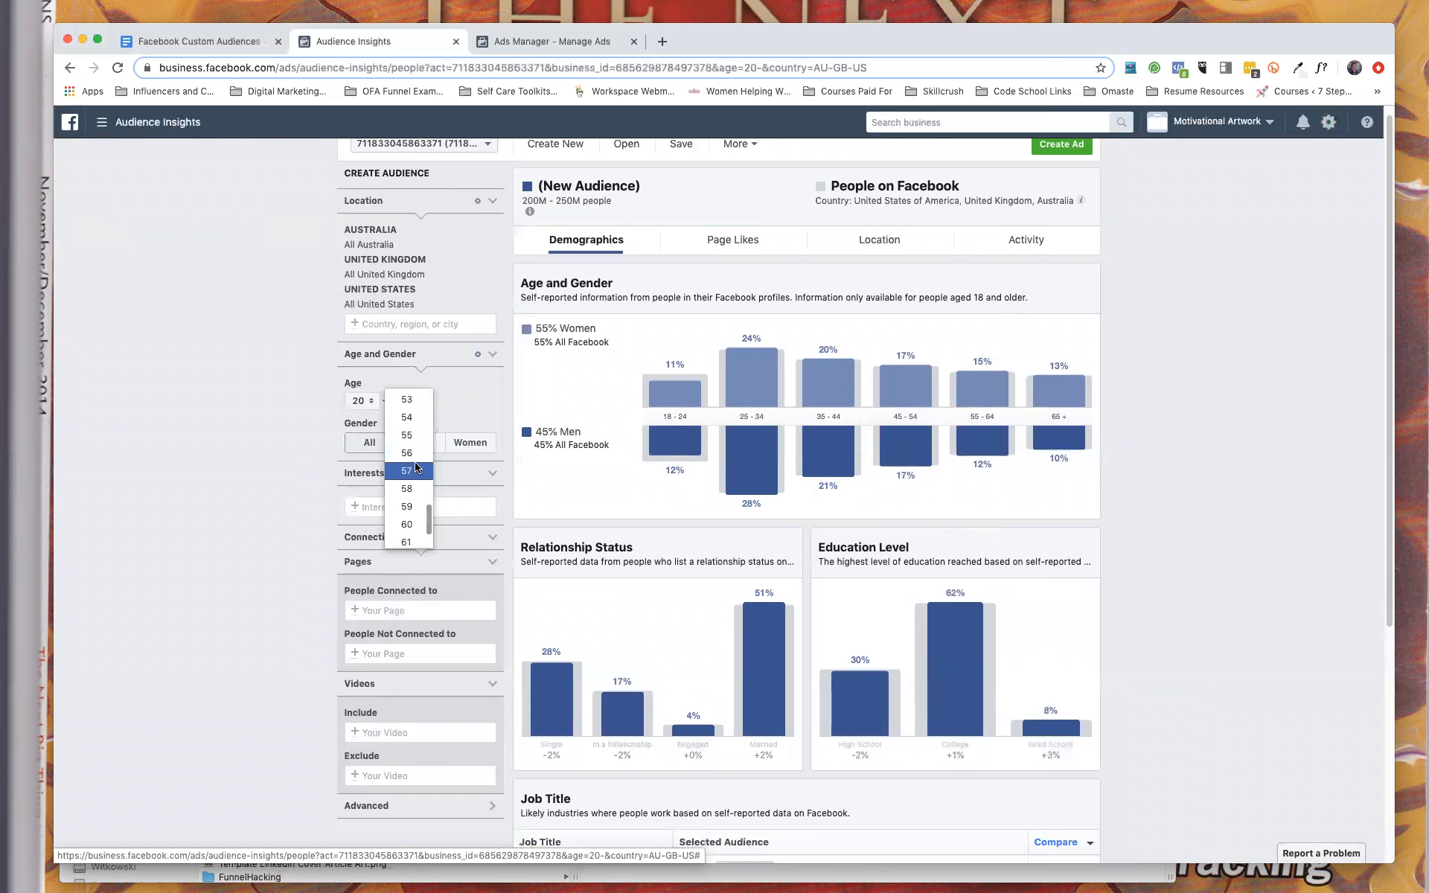
{"action": "left_click", "coordinate": [408, 440]}
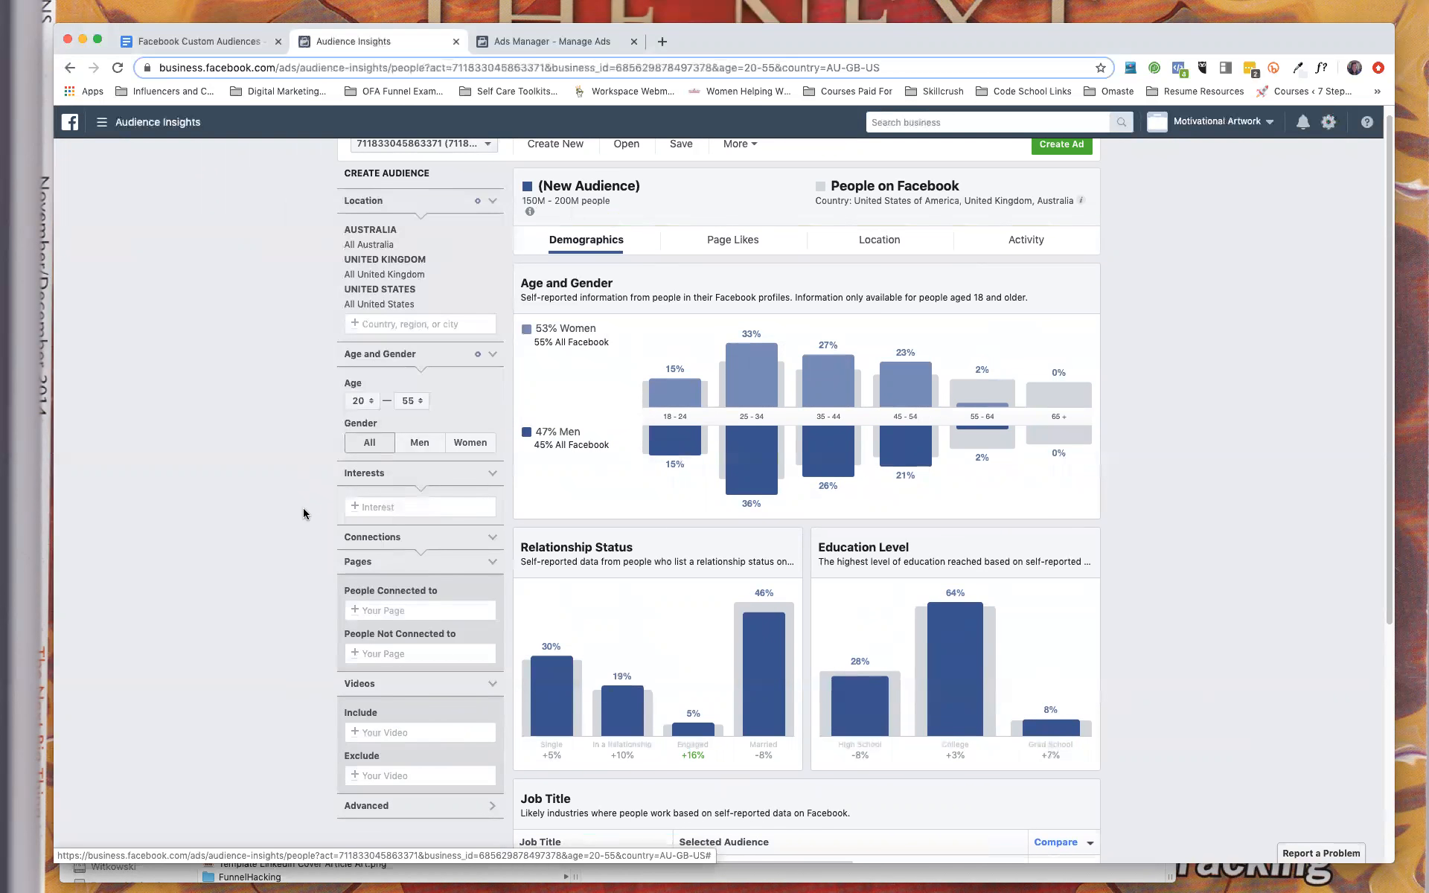
Try Advertising from Business and industry as an audience interest and remove it again.
{"action": "left_click", "coordinate": [396, 507]}
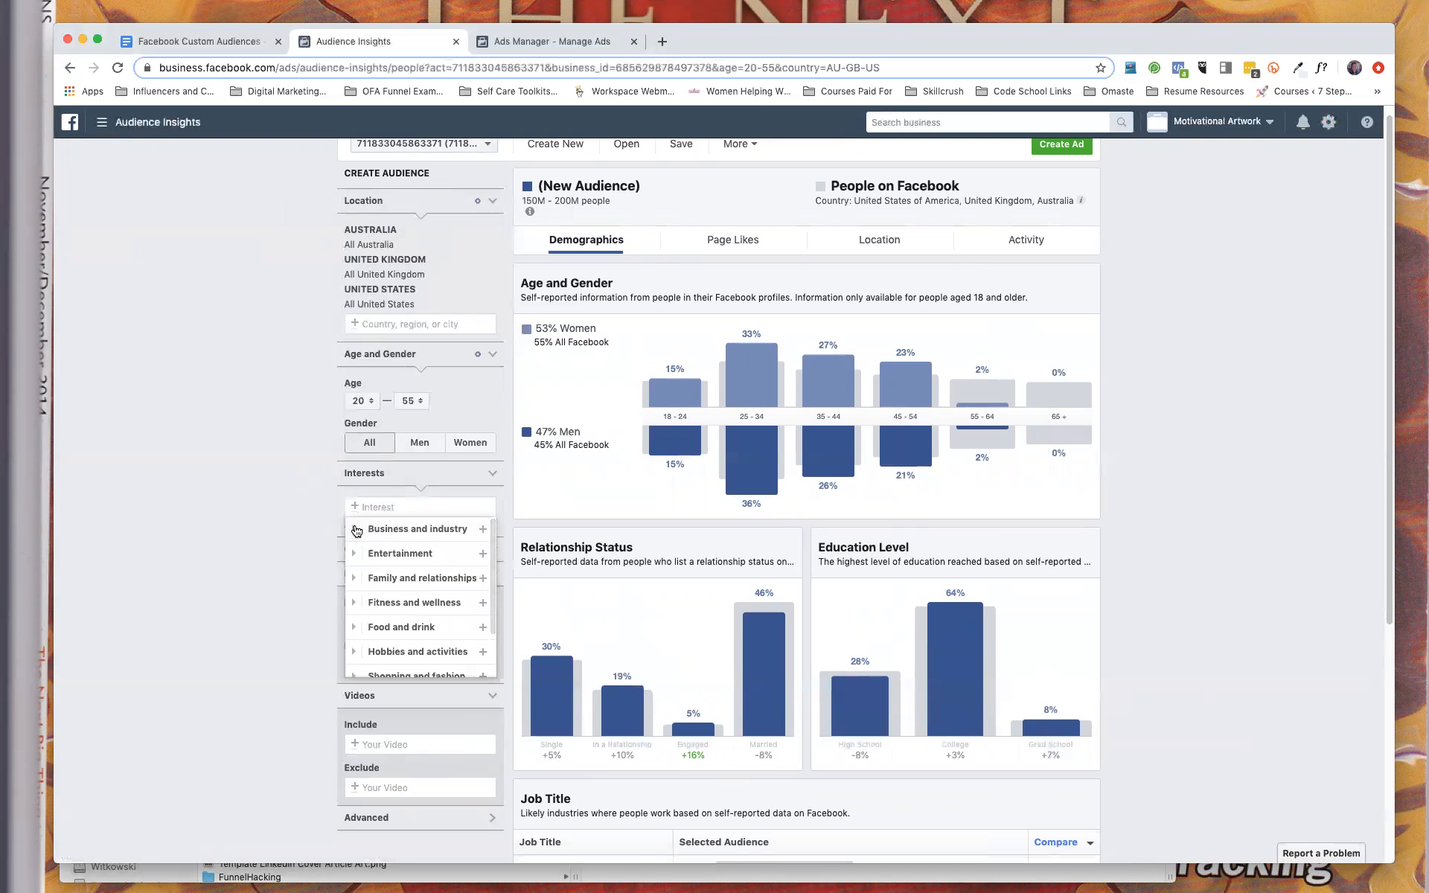
{"action": "left_click", "coordinate": [414, 534]}
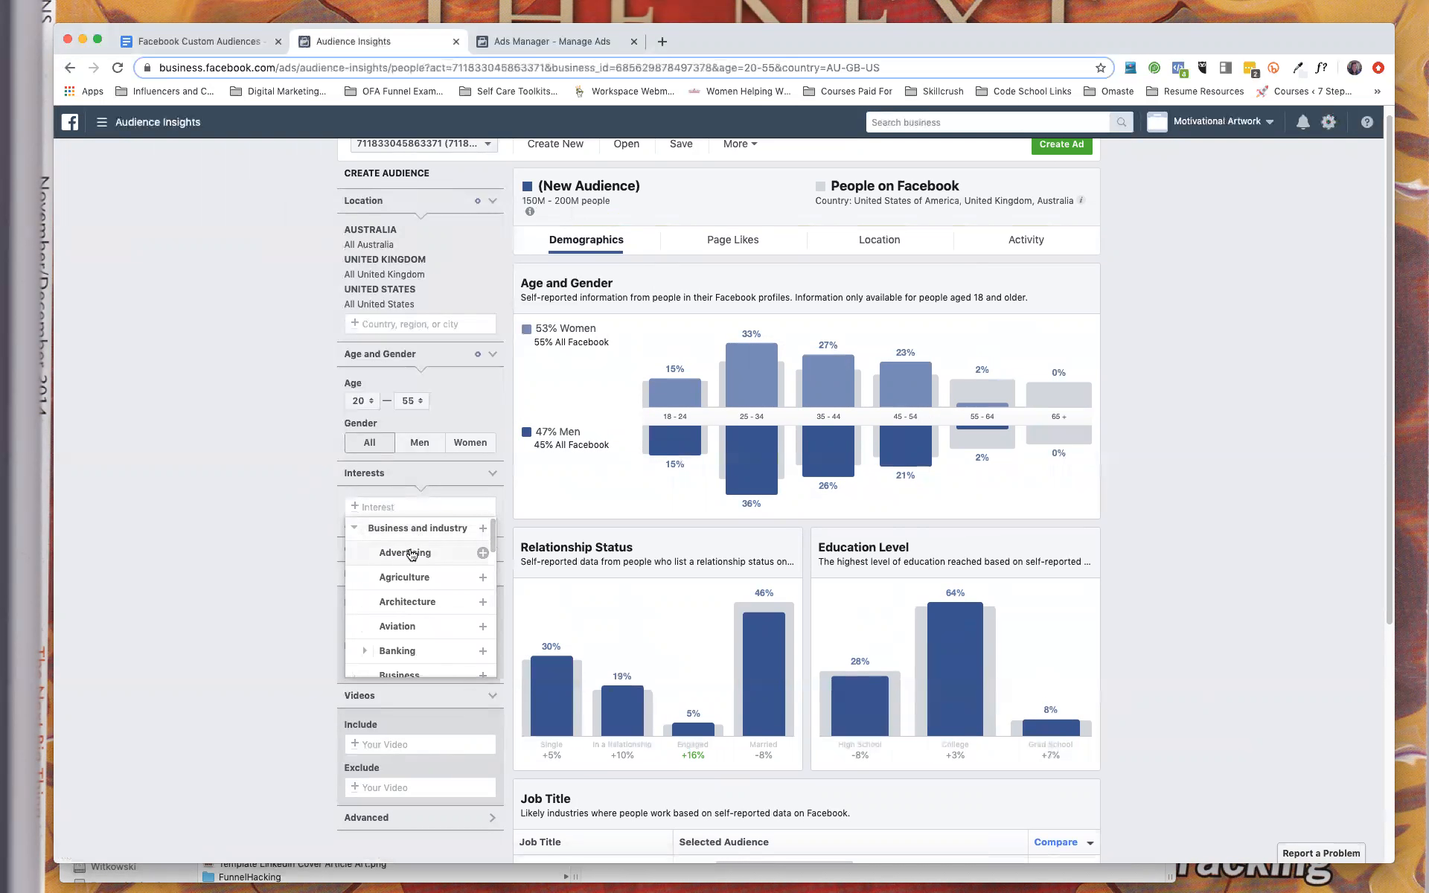
{"action": "left_click", "coordinate": [412, 553]}
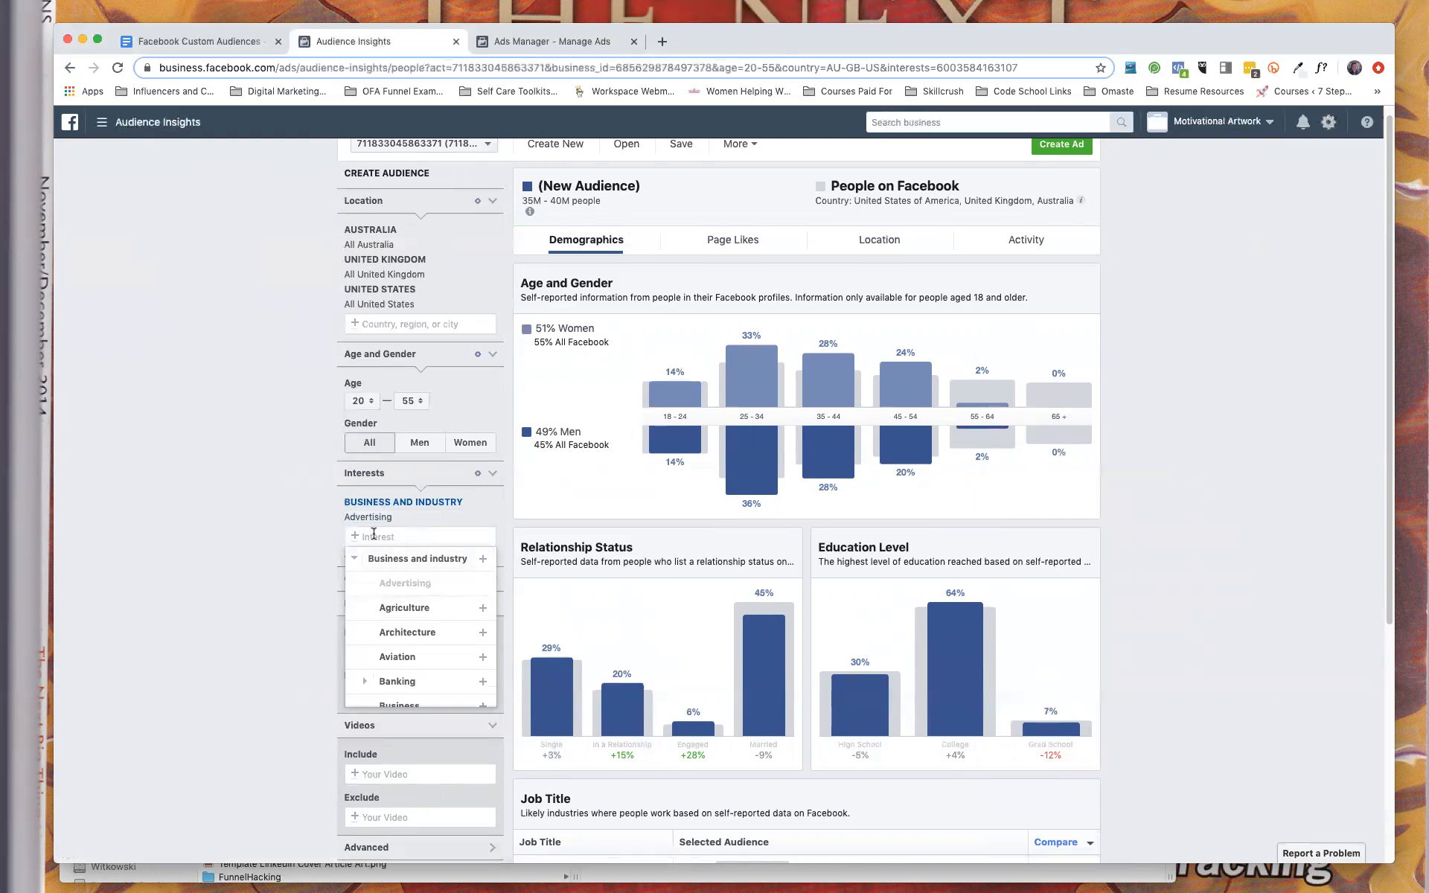
{"action": "left_click", "coordinate": [493, 517]}
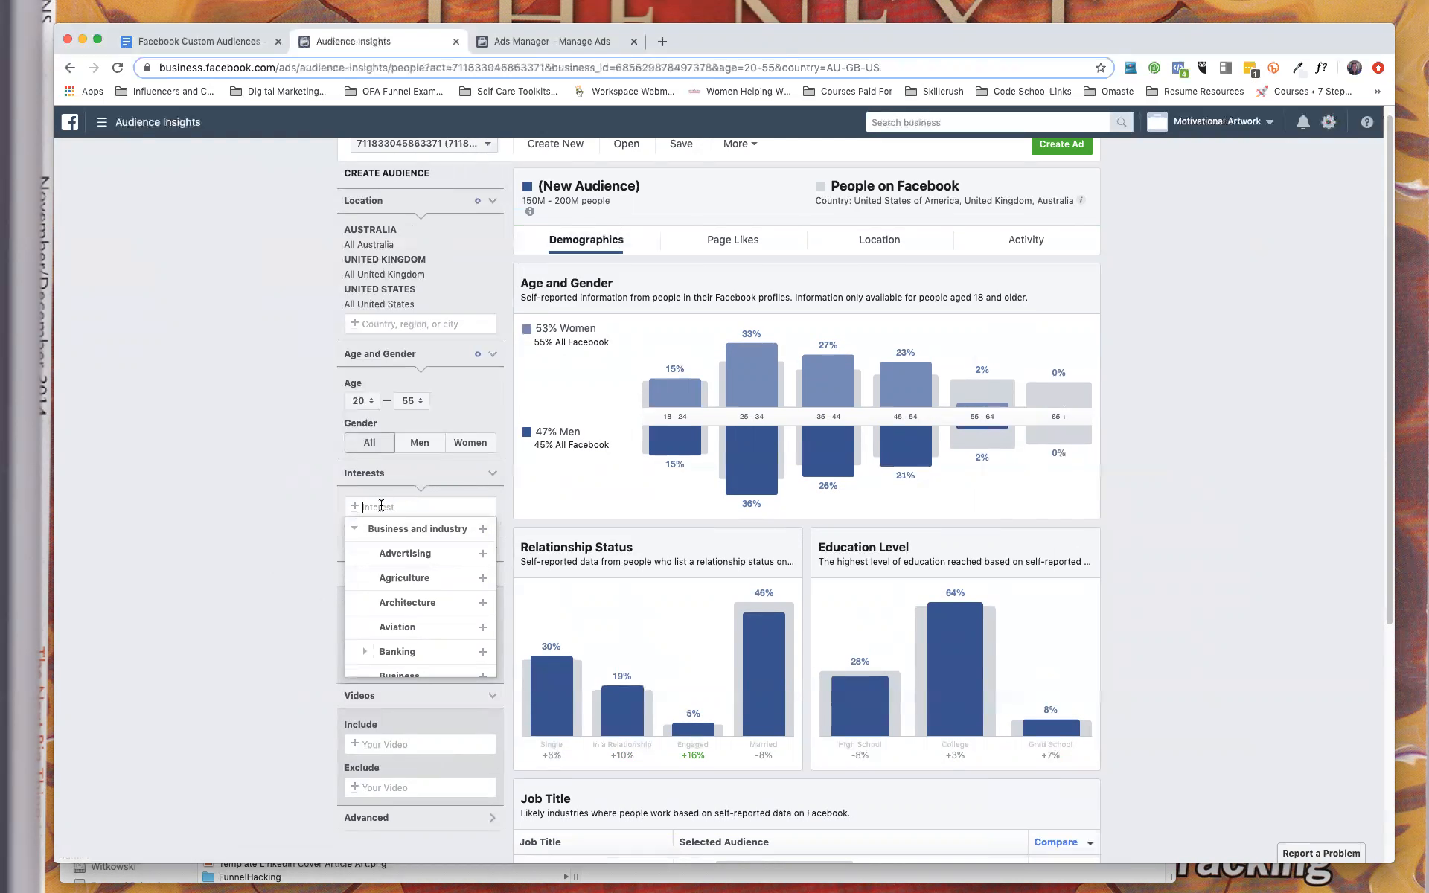
Try Gary Vaynerchuk as an audience interest and remove it again.
{"action": "type", "text": "Gary"}
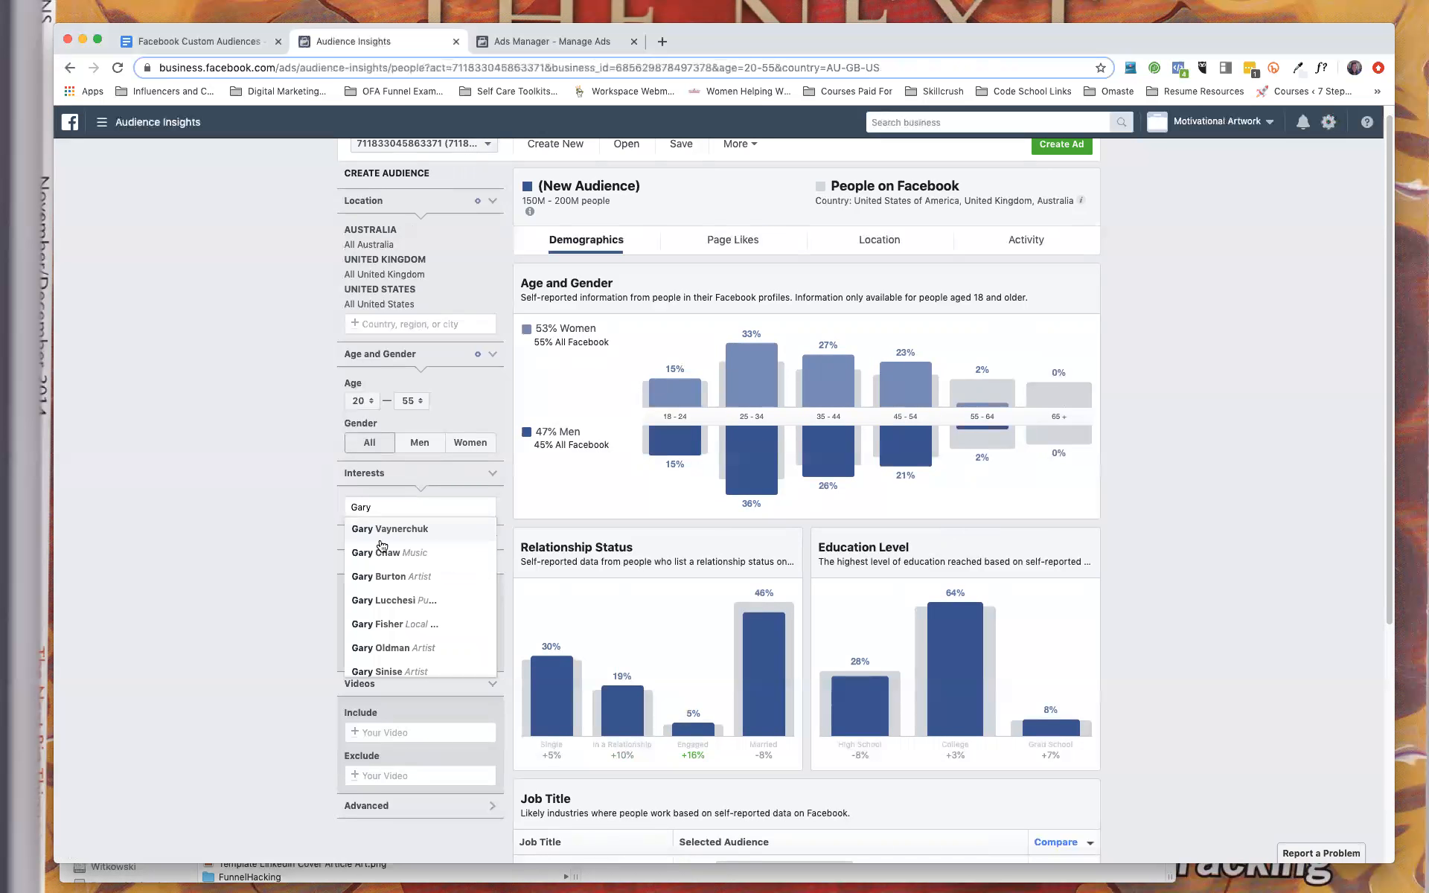
{"action": "left_click", "coordinate": [381, 529]}
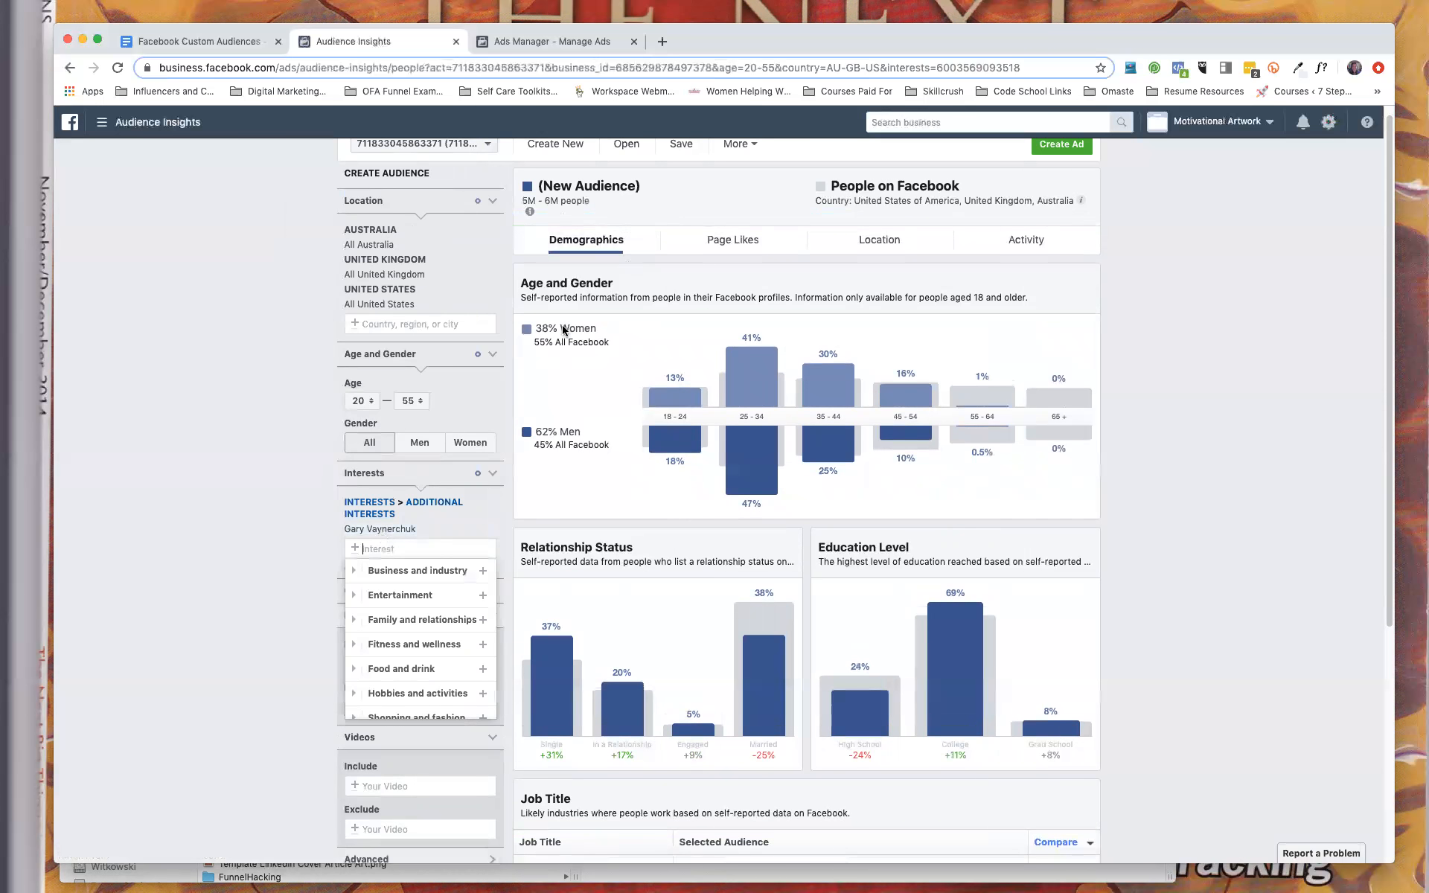
{"action": "left_click", "coordinate": [274, 548]}
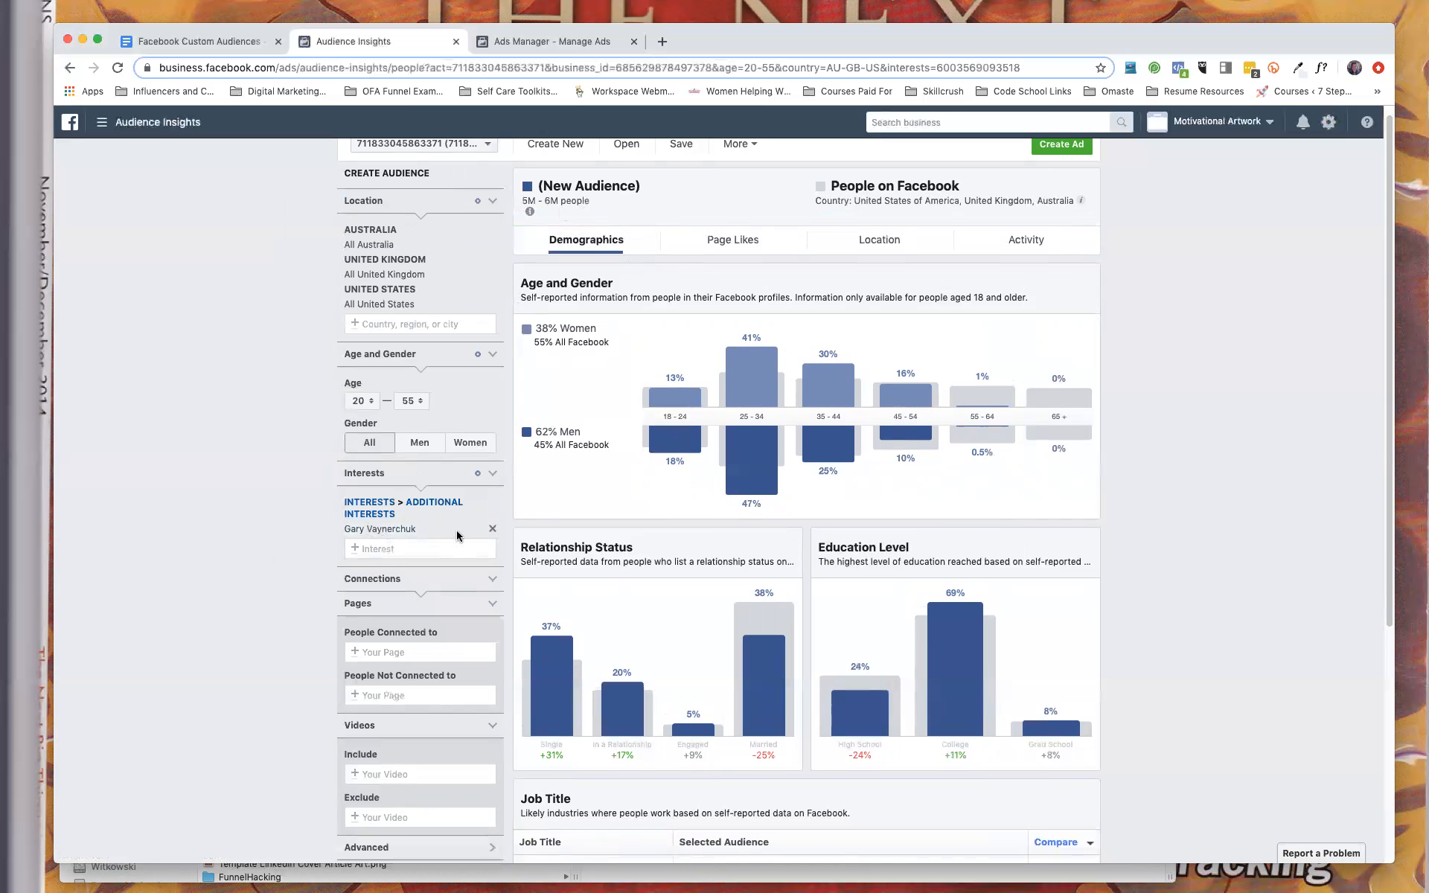
{"action": "left_click", "coordinate": [491, 531]}
Add Social Media Today as an interest for the audience.
{"action": "left_click", "coordinate": [380, 506]}
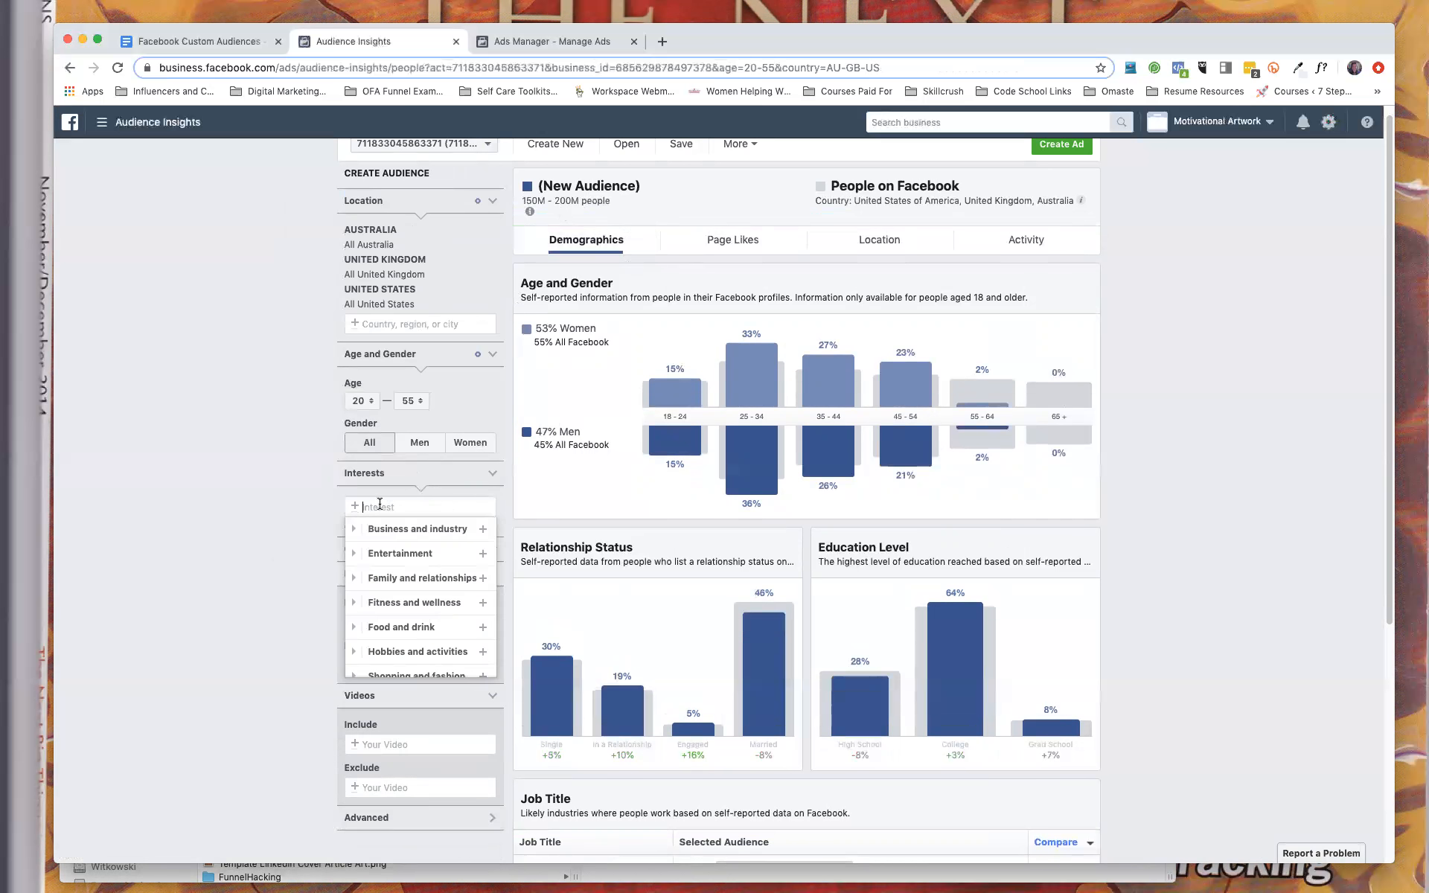
{"action": "type", "text": "sc"}
{"action": "type", "text": "cial media today"}
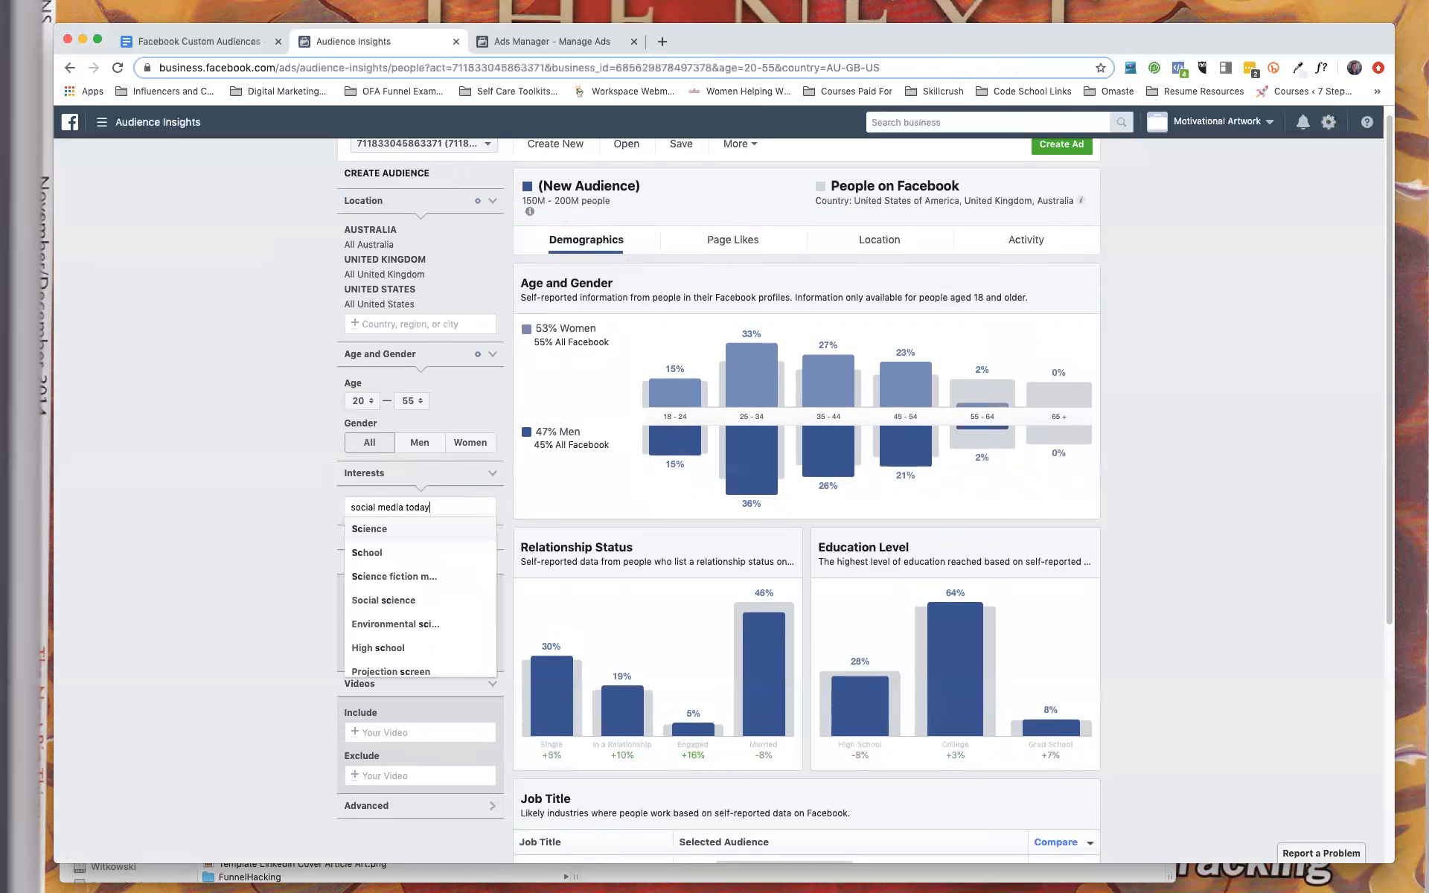
{"action": "left_click", "coordinate": [399, 529]}
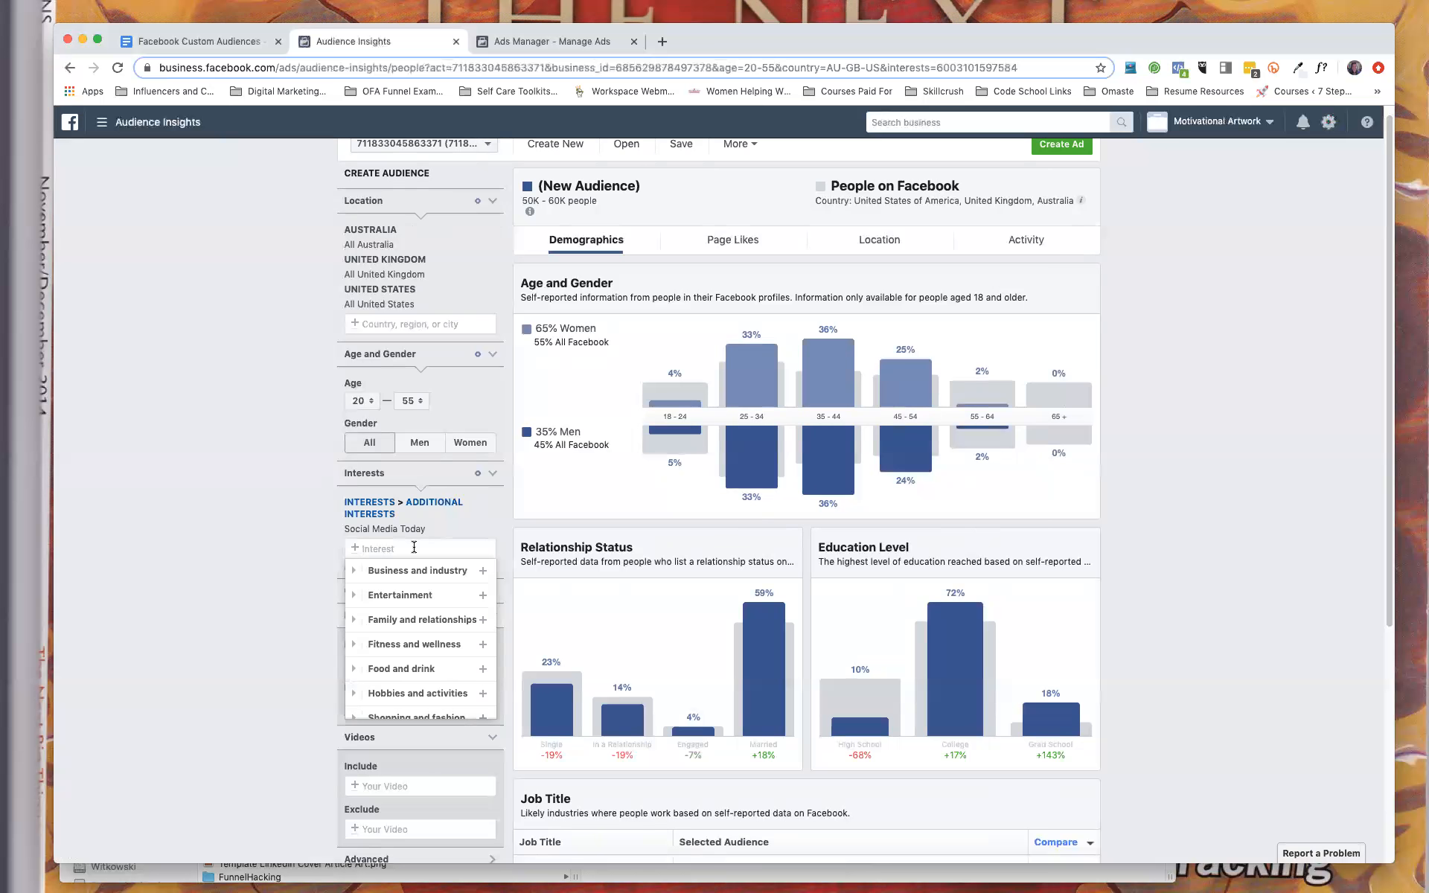
Add Pinterest to the audience's interests and remove Social Media Today.
{"action": "type", "text": "Pinterest"}
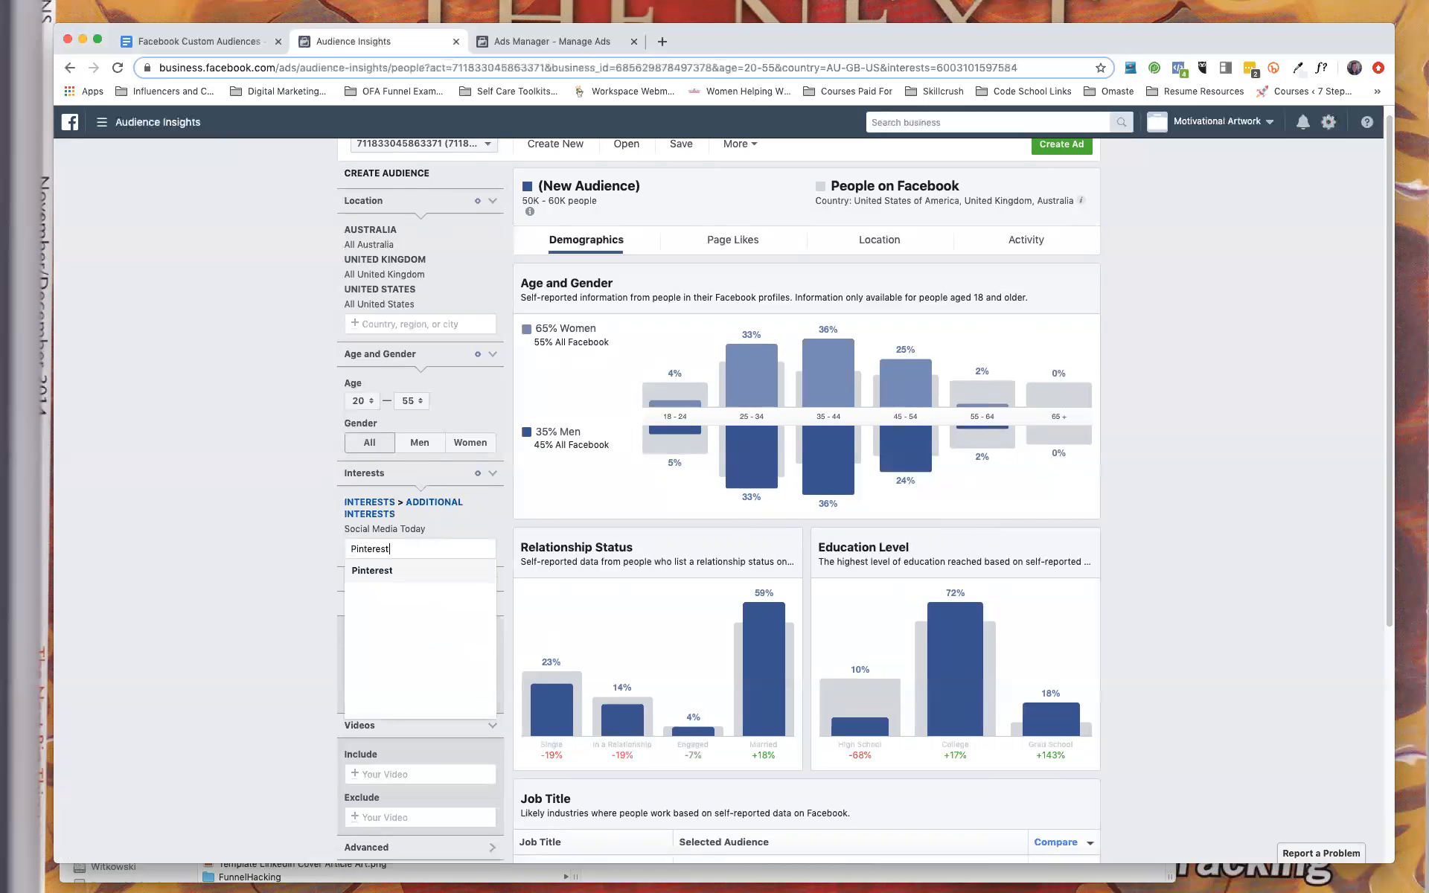
{"action": "left_click", "coordinate": [372, 571]}
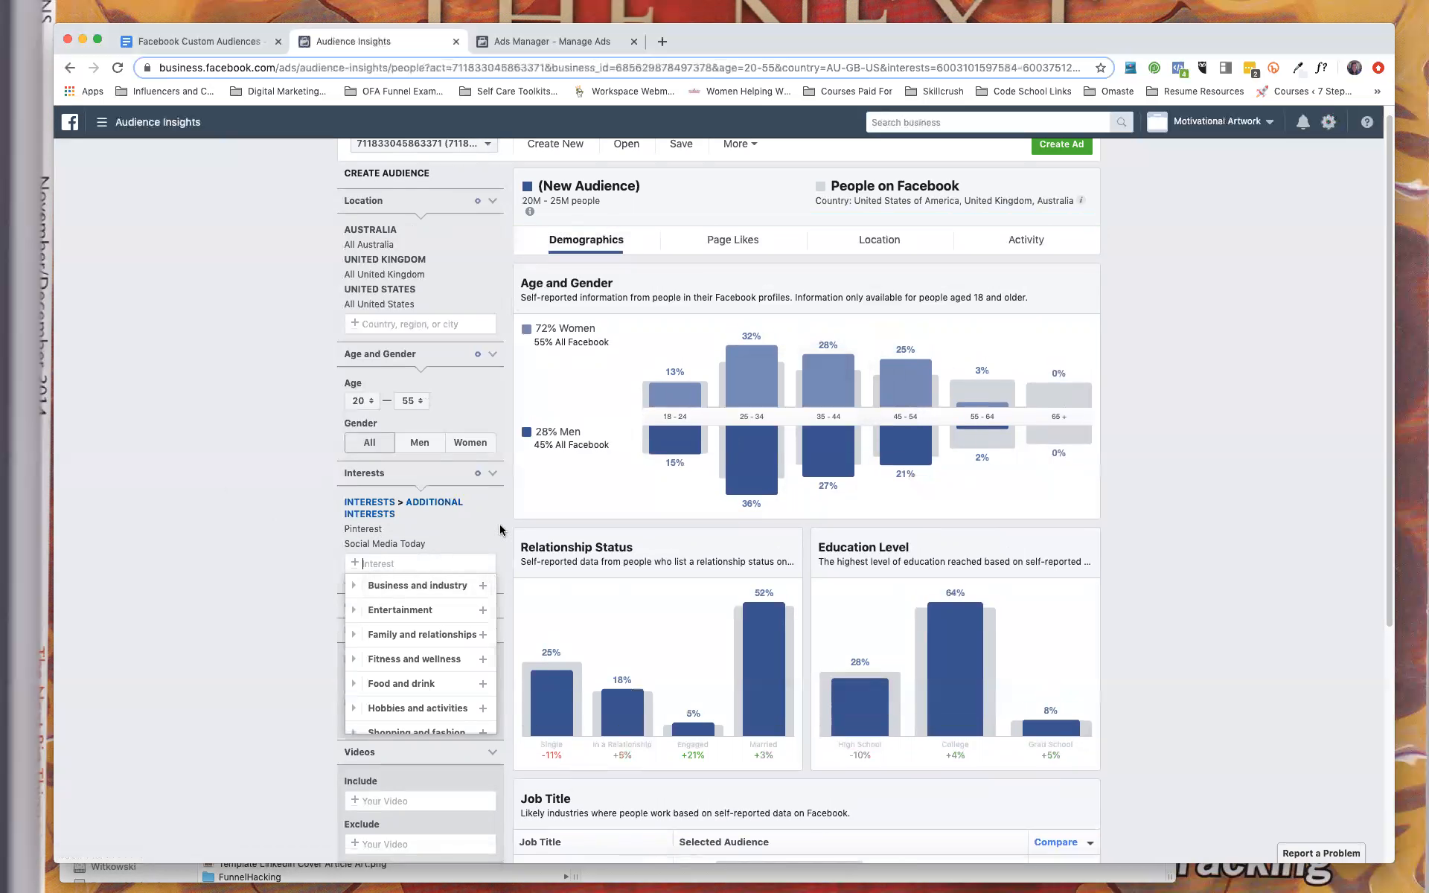
{"action": "left_click", "coordinate": [492, 546]}
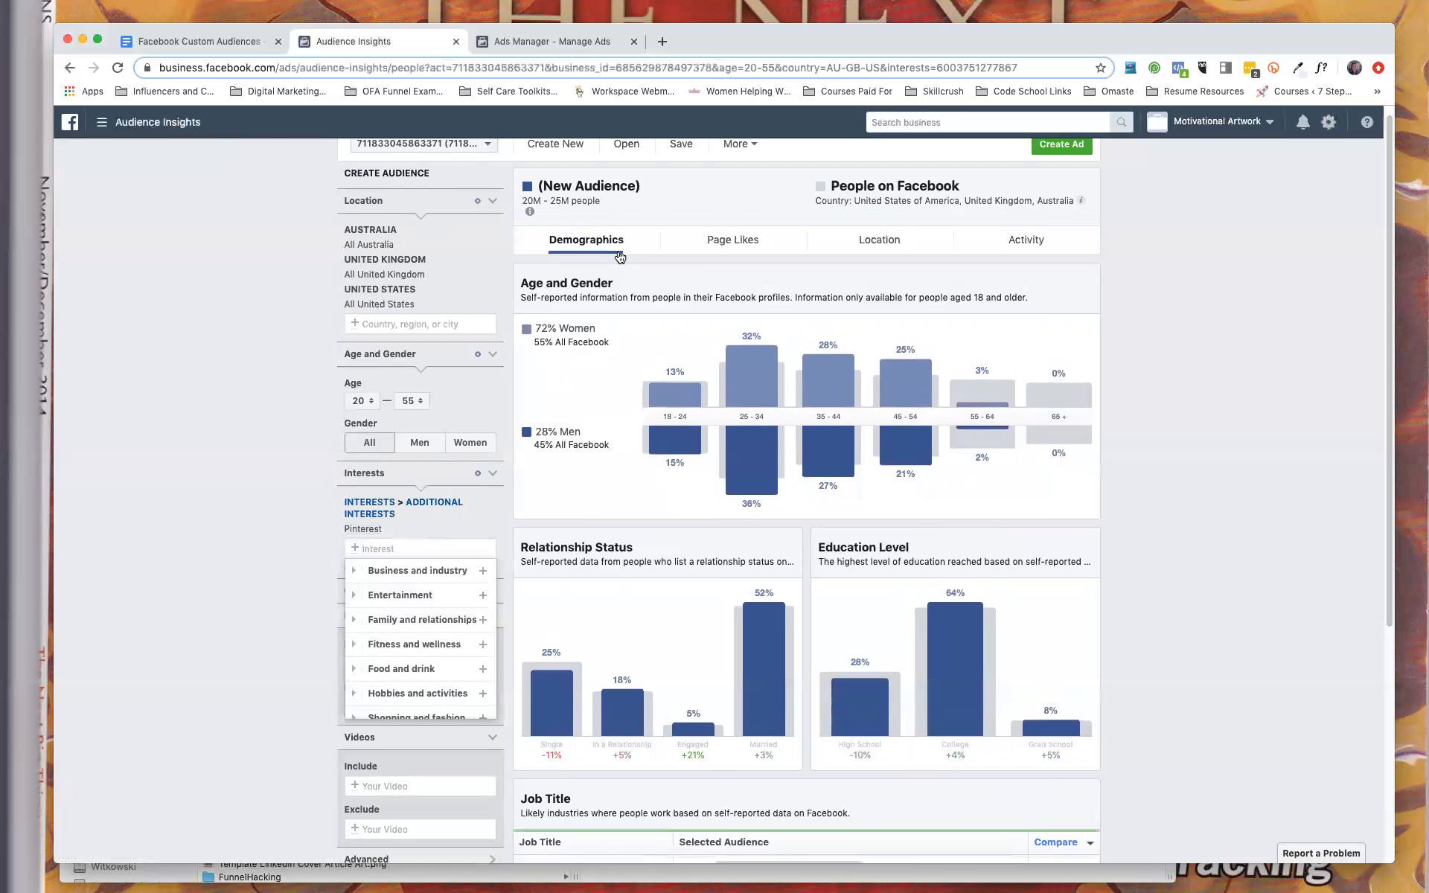
Review the demographics charts for the Pinterest audience and collapse the Connections section of the audience filters.
{"action": "scroll", "coordinate": [637, 603], "scroll_direction": "down", "scroll_amount": 1}
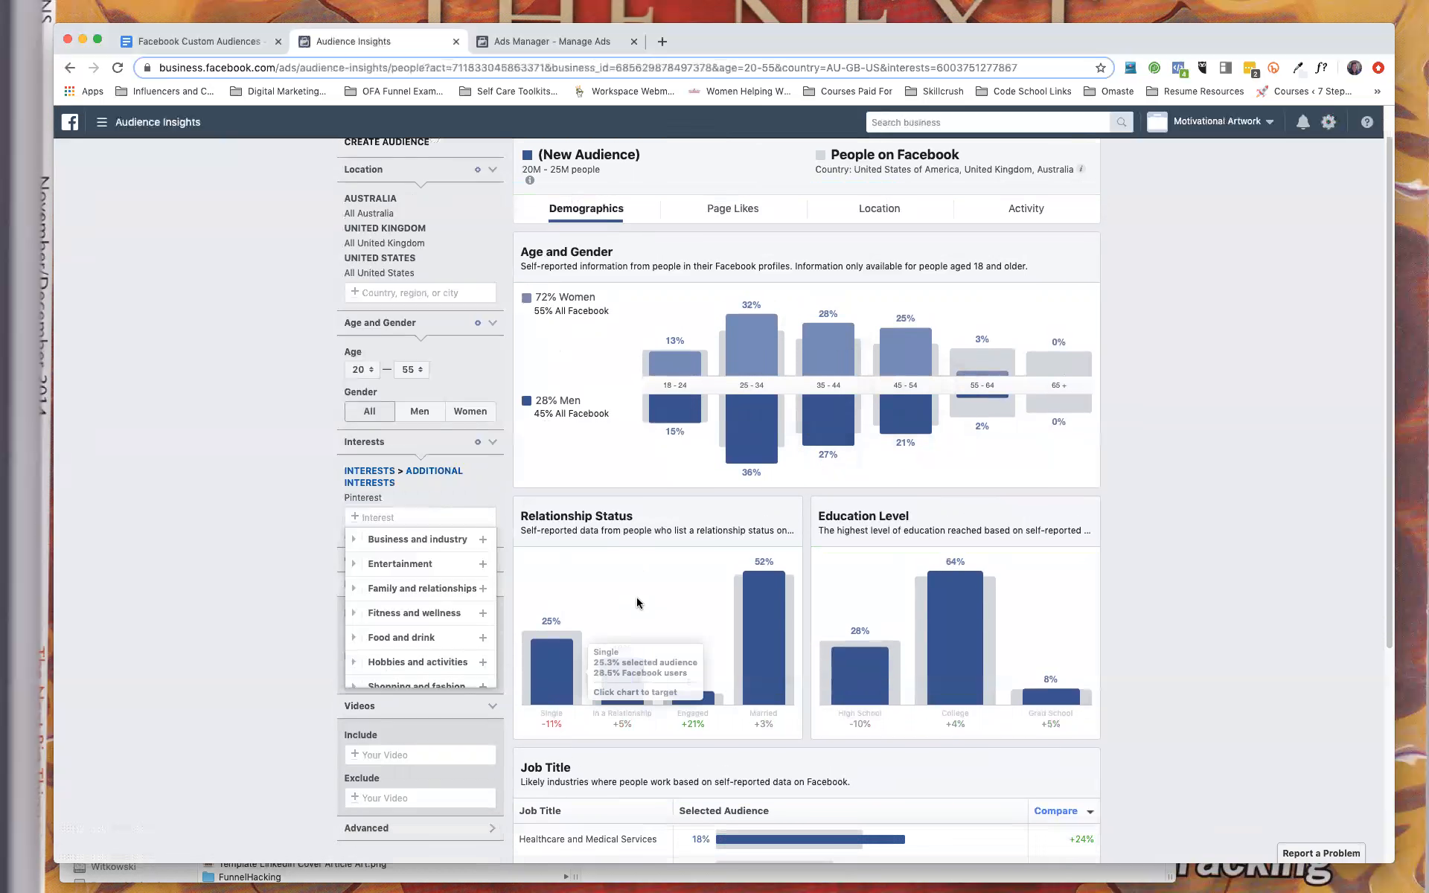
{"action": "scroll", "coordinate": [637, 603], "scroll_direction": "down", "scroll_amount": 3}
{"action": "scroll", "coordinate": [793, 374], "scroll_direction": "up", "scroll_amount": 3}
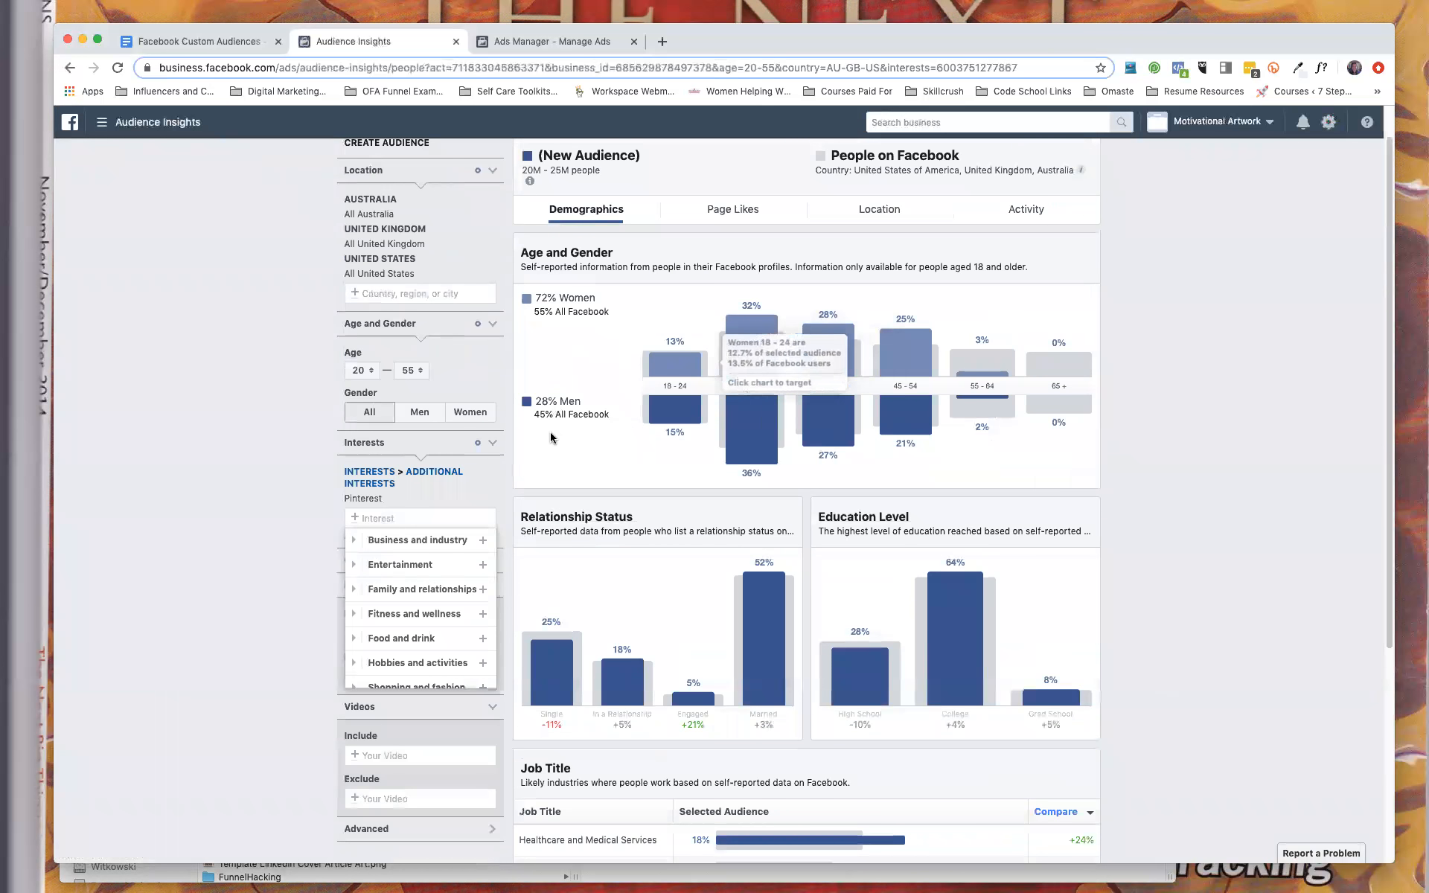
{"action": "scroll", "coordinate": [556, 444], "scroll_direction": "up", "scroll_amount": 1}
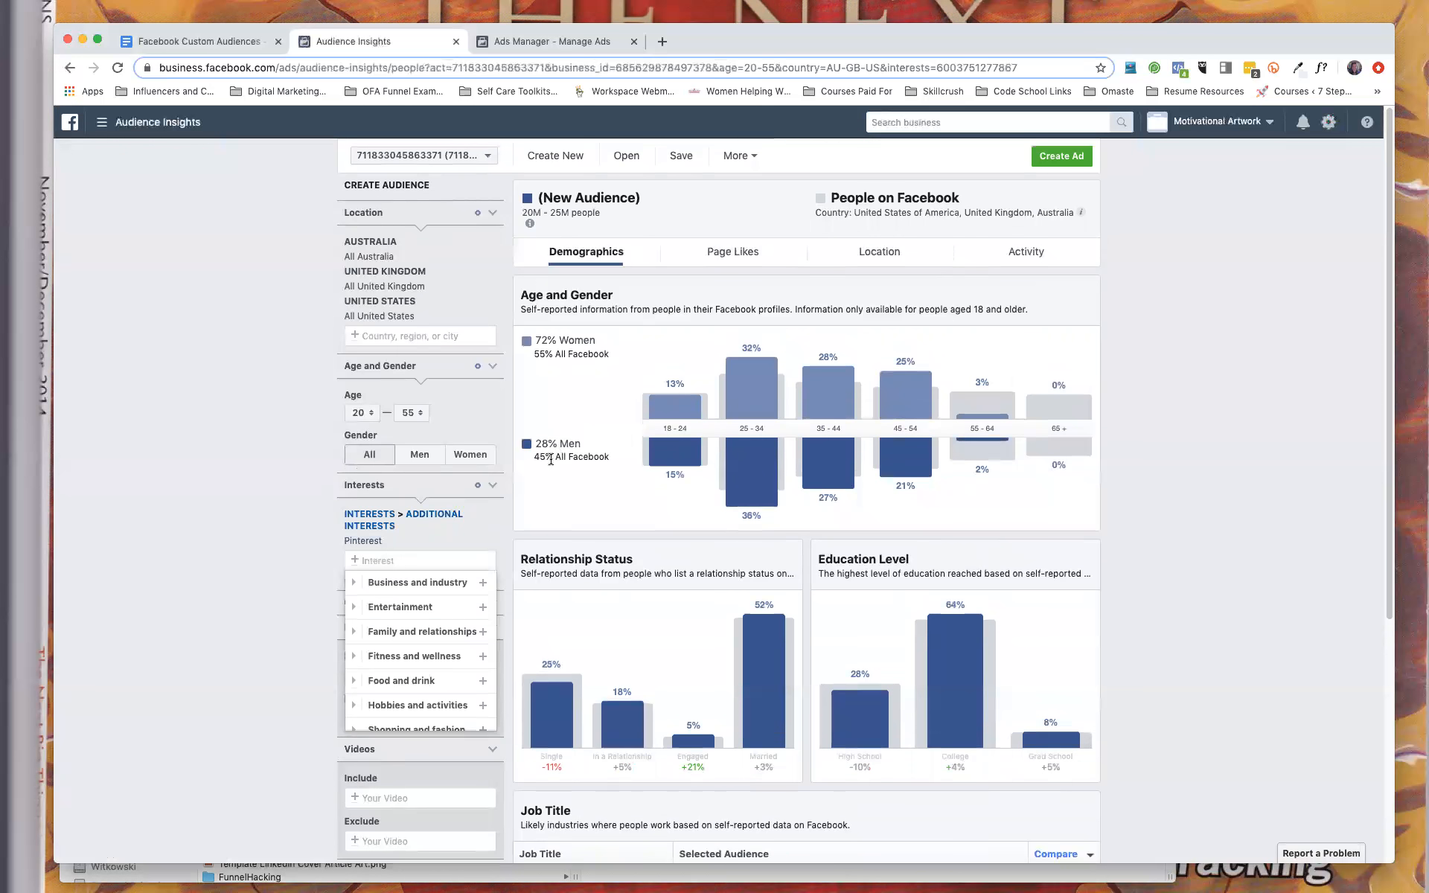
{"action": "left_click", "coordinate": [1019, 640]}
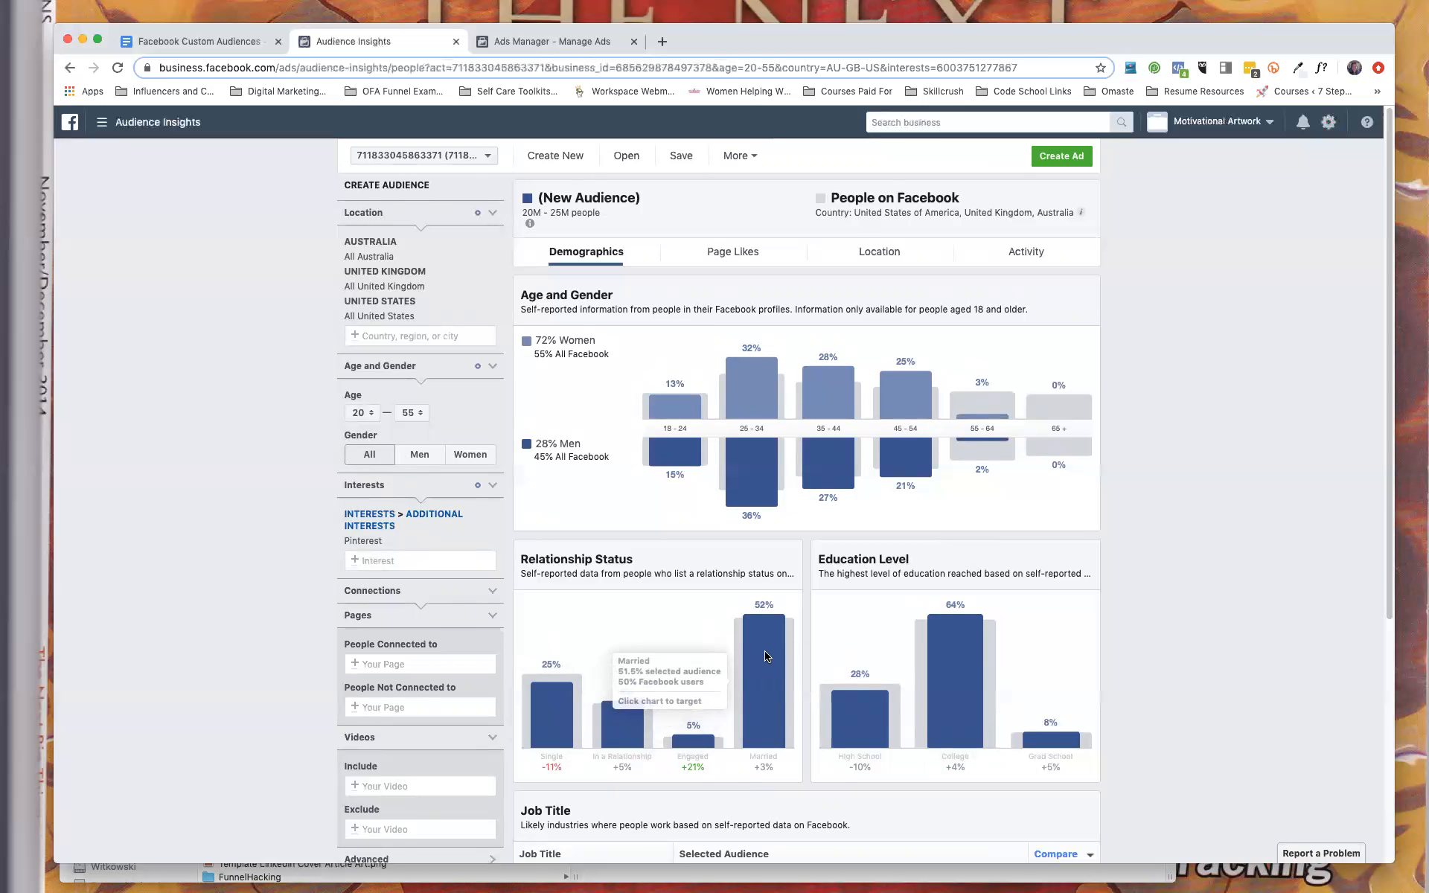
{"action": "scroll", "coordinate": [767, 654], "scroll_direction": "down", "scroll_amount": 3}
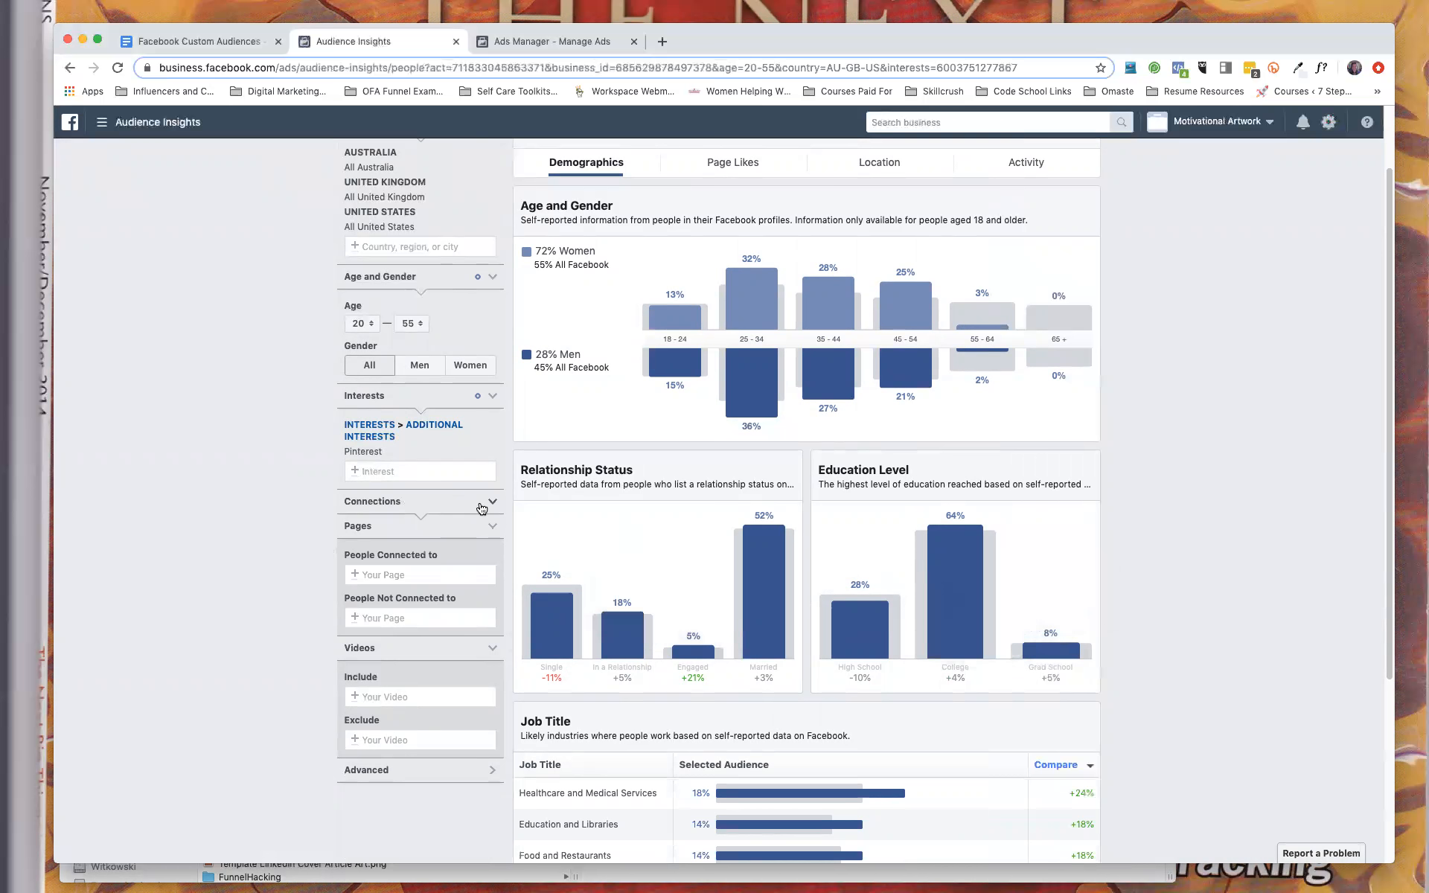
{"action": "left_click", "coordinate": [488, 503]}
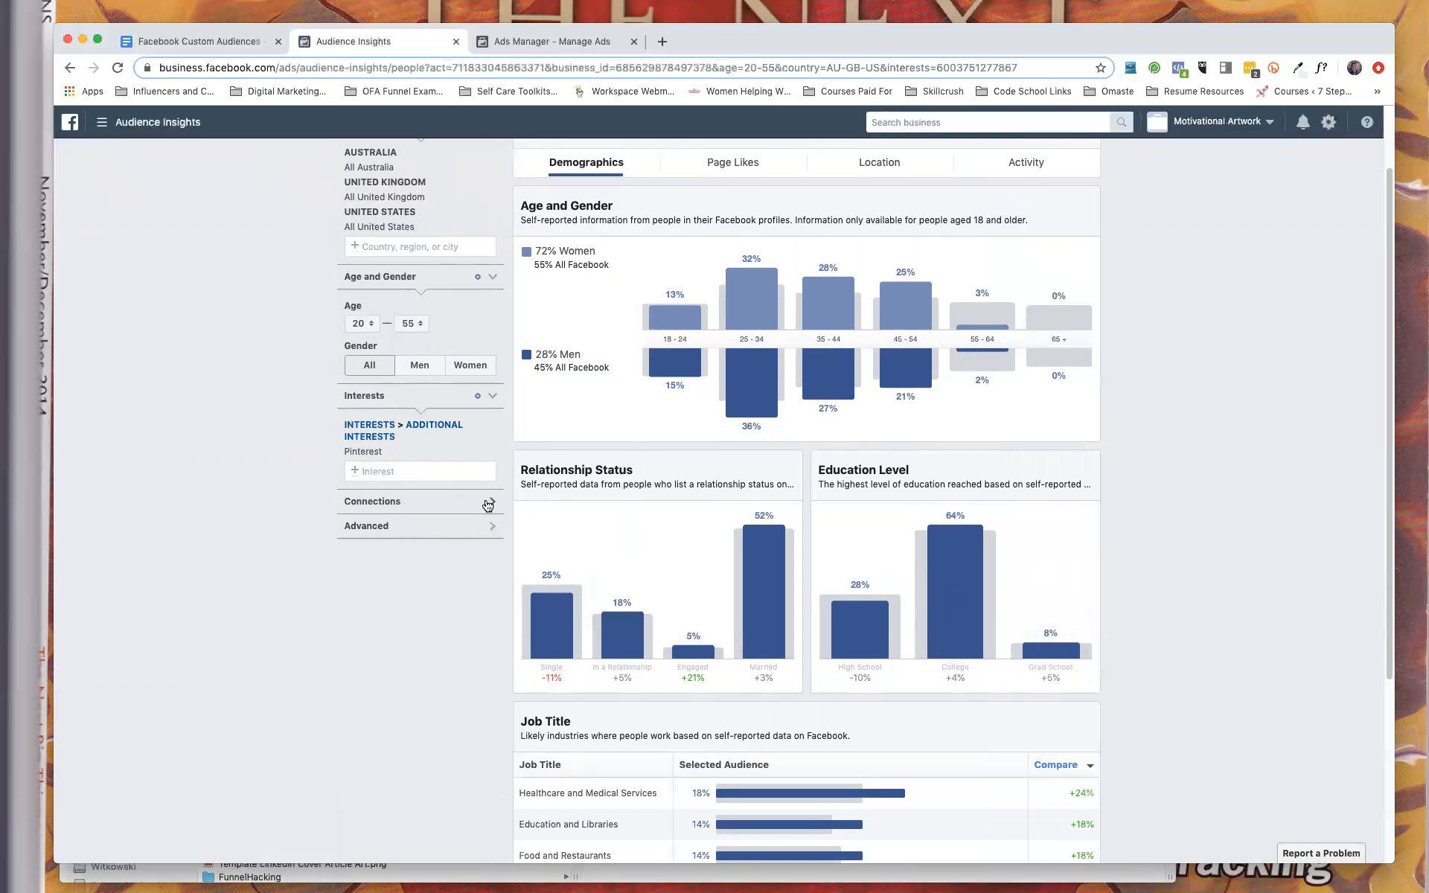
Expand the Connections and Advanced audience filters and restrict the audience's relationship status to Engaged.
{"action": "left_click", "coordinate": [488, 503]}
{"action": "scroll", "coordinate": [439, 670], "scroll_direction": "down", "scroll_amount": 2}
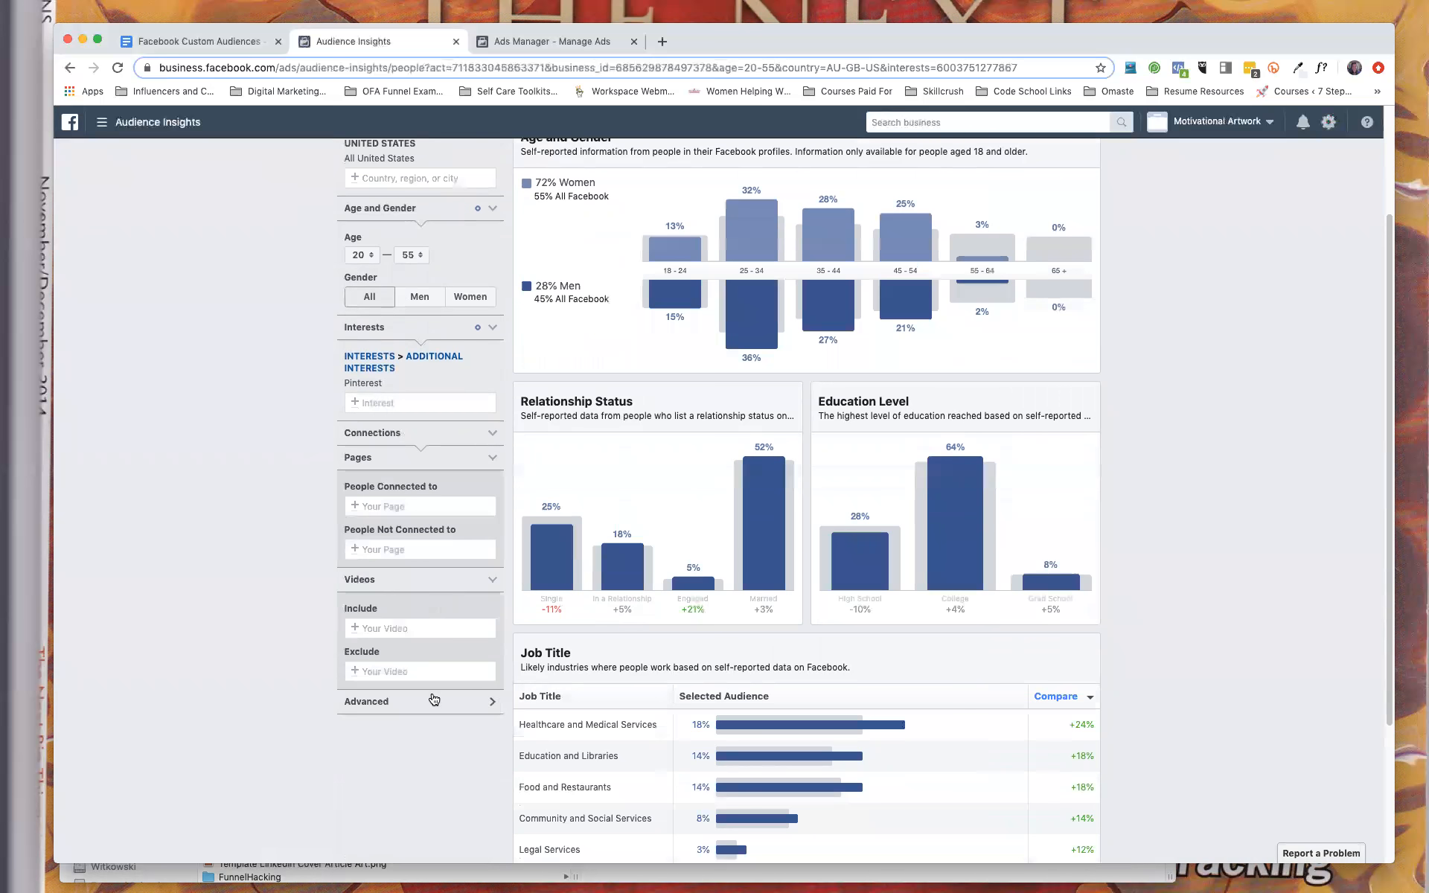
{"action": "left_click", "coordinate": [415, 711]}
{"action": "scroll", "coordinate": [415, 711], "scroll_direction": "down", "scroll_amount": 3}
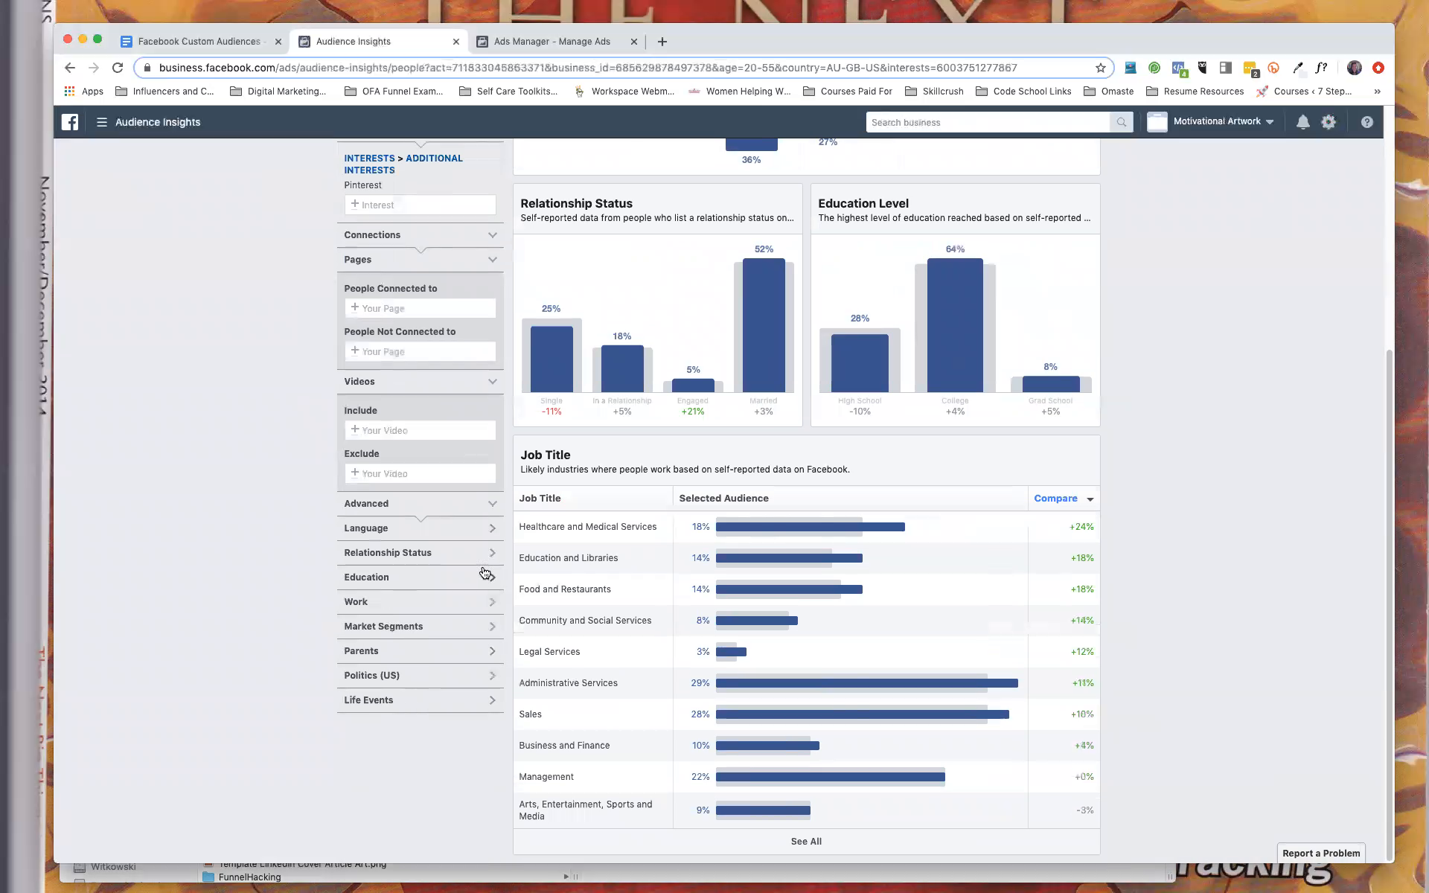
{"action": "left_click", "coordinate": [492, 555]}
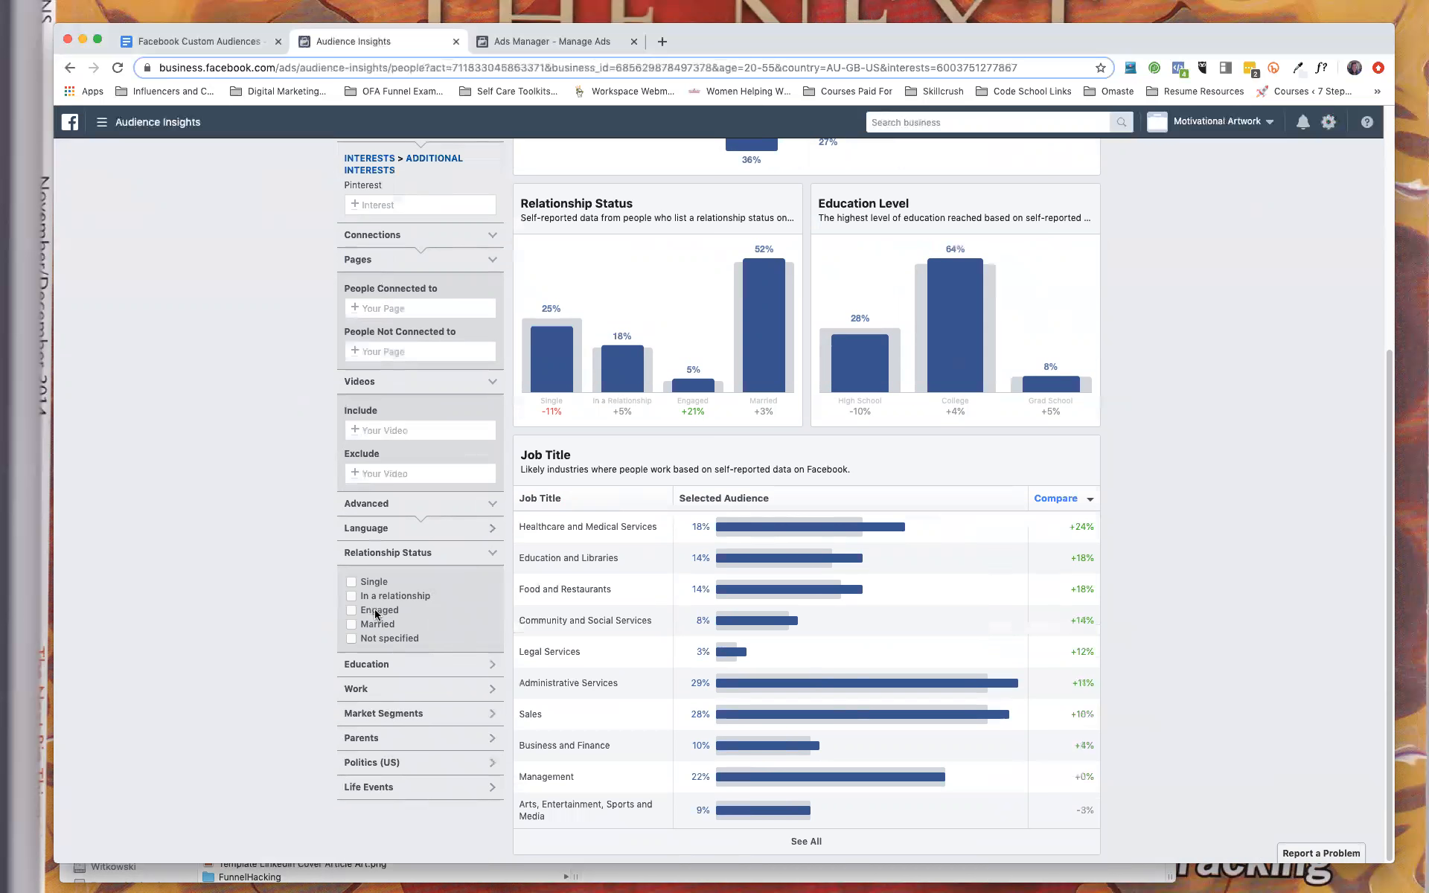
{"action": "left_click", "coordinate": [351, 611]}
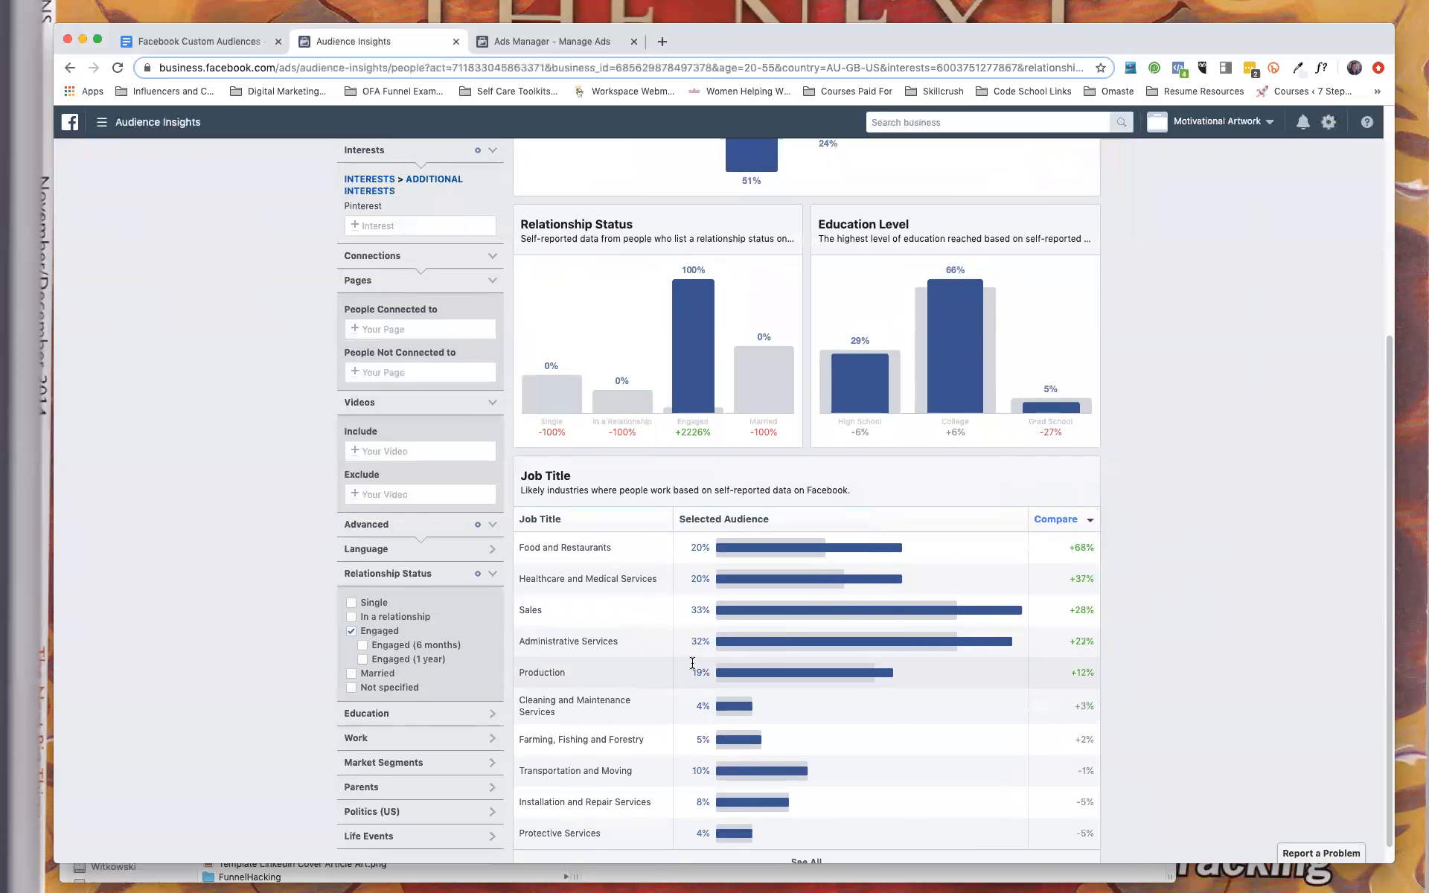
Review the demographics charts and filters for the engaged audience, and consult the Facebook Custom Audience Worksheet in Google Docs before returning to Audience Insights.
{"action": "scroll", "coordinate": [692, 662], "scroll_direction": "up", "scroll_amount": 2}
{"action": "mouse_move", "coordinate": [696, 487]}
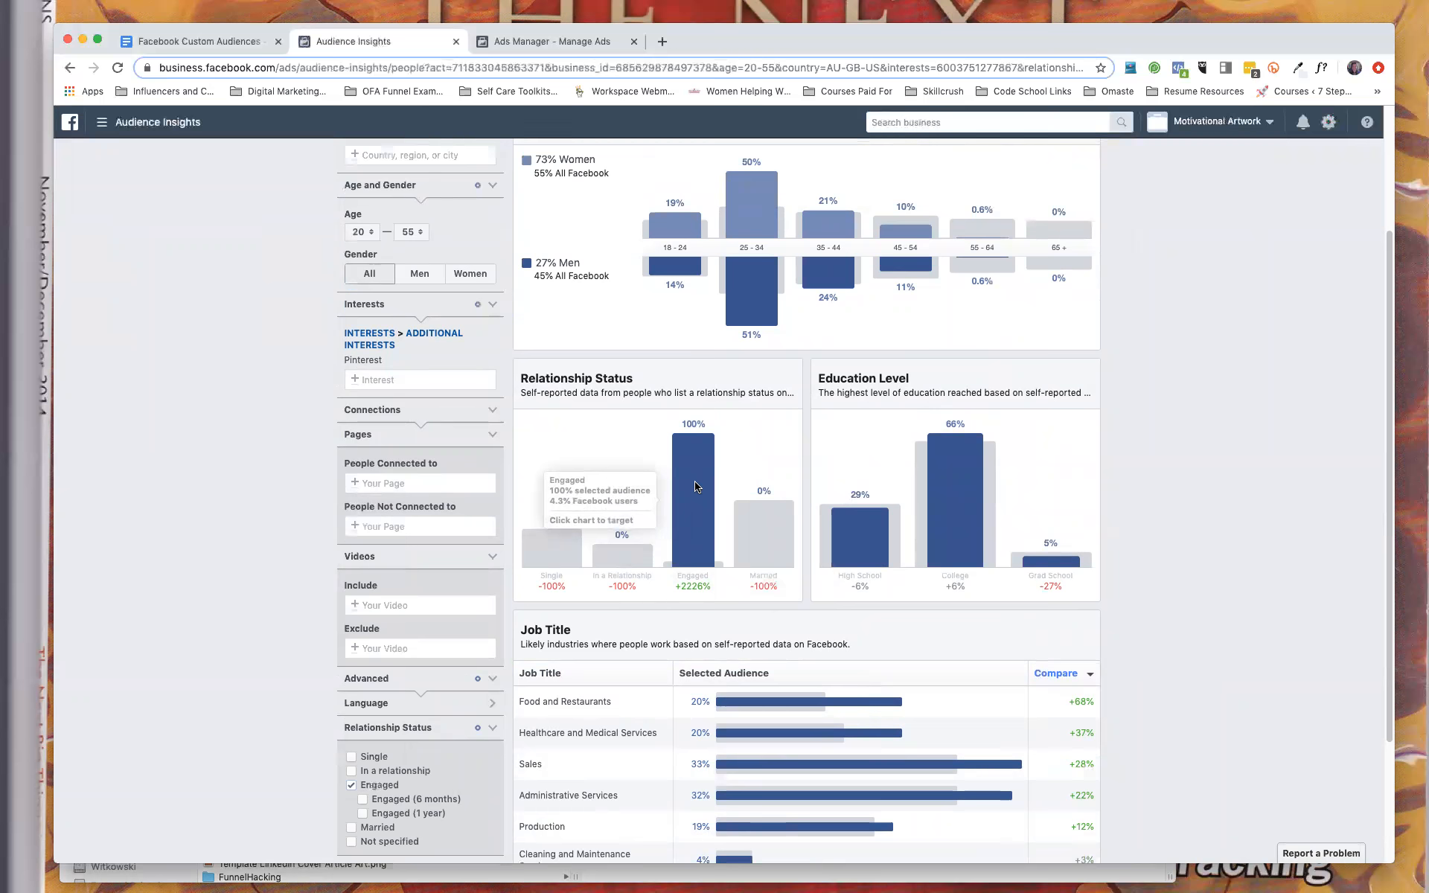
{"action": "scroll", "coordinate": [696, 487], "scroll_direction": "up", "scroll_amount": 3}
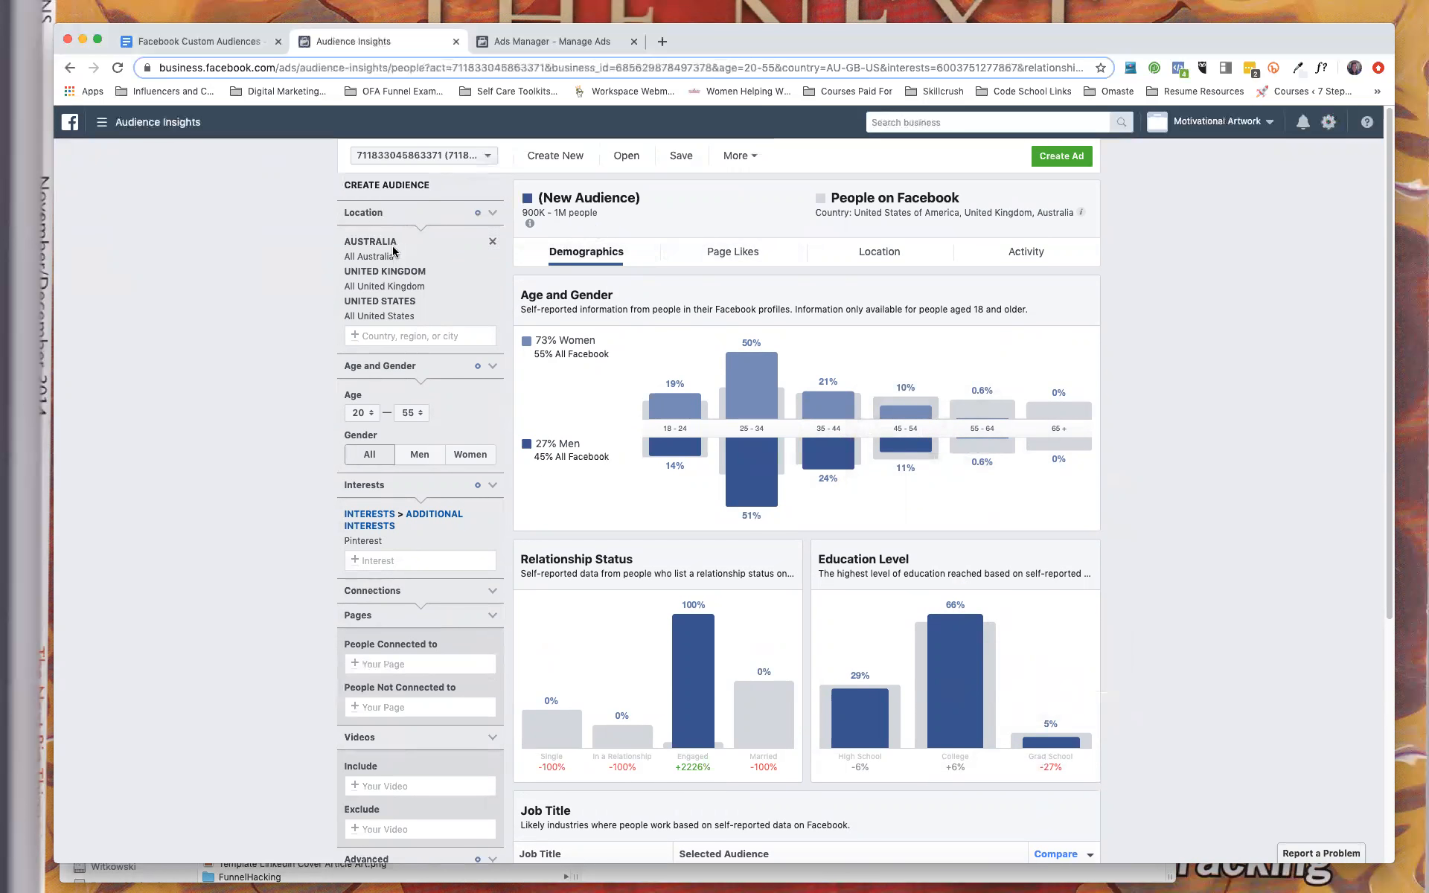
{"action": "scroll", "coordinate": [424, 539], "scroll_direction": "down", "scroll_amount": 5}
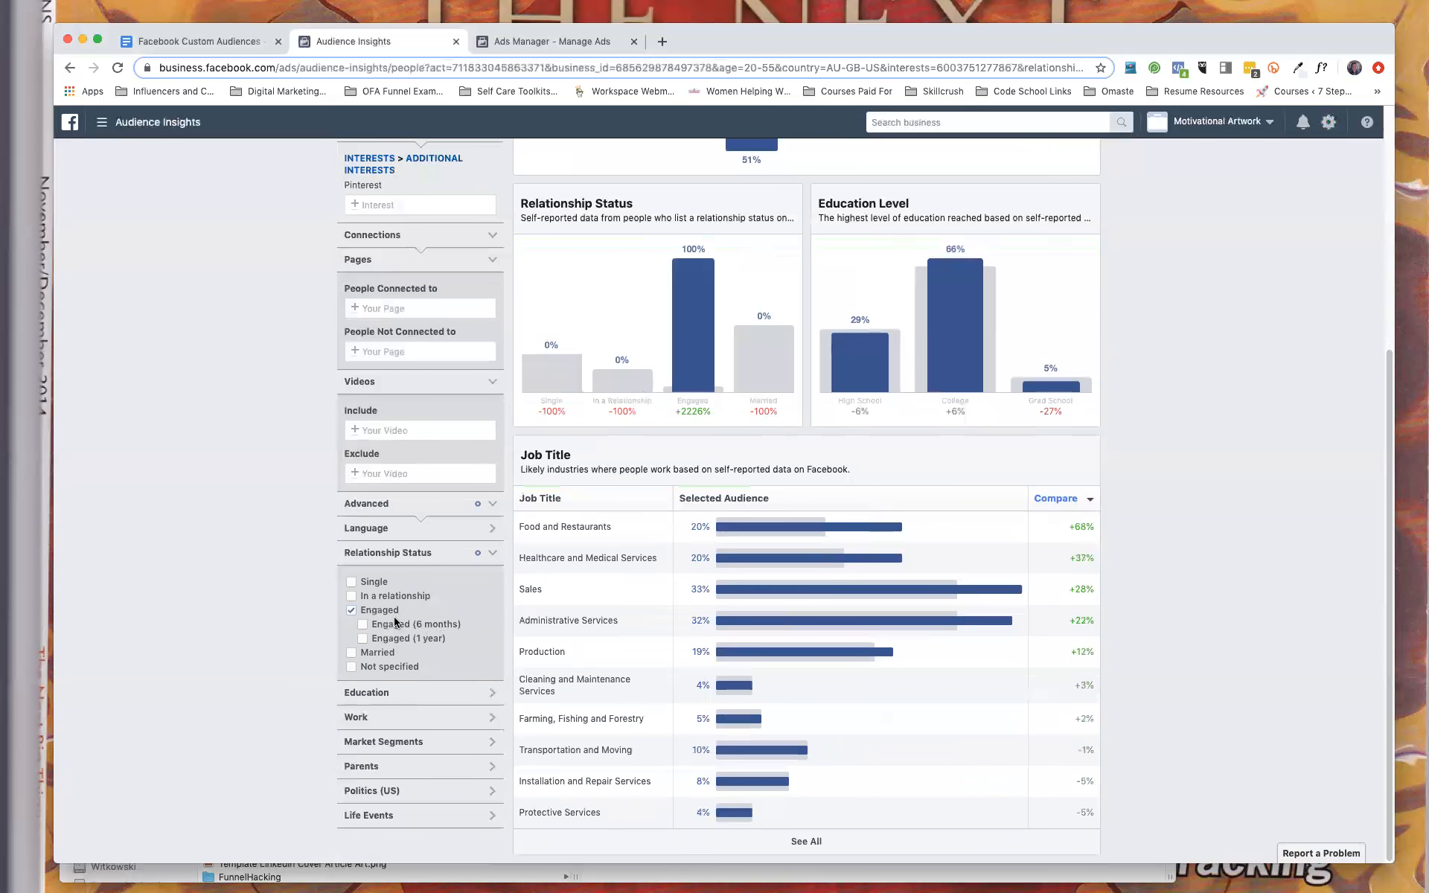
{"action": "scroll", "coordinate": [395, 621], "scroll_direction": "up", "scroll_amount": 5}
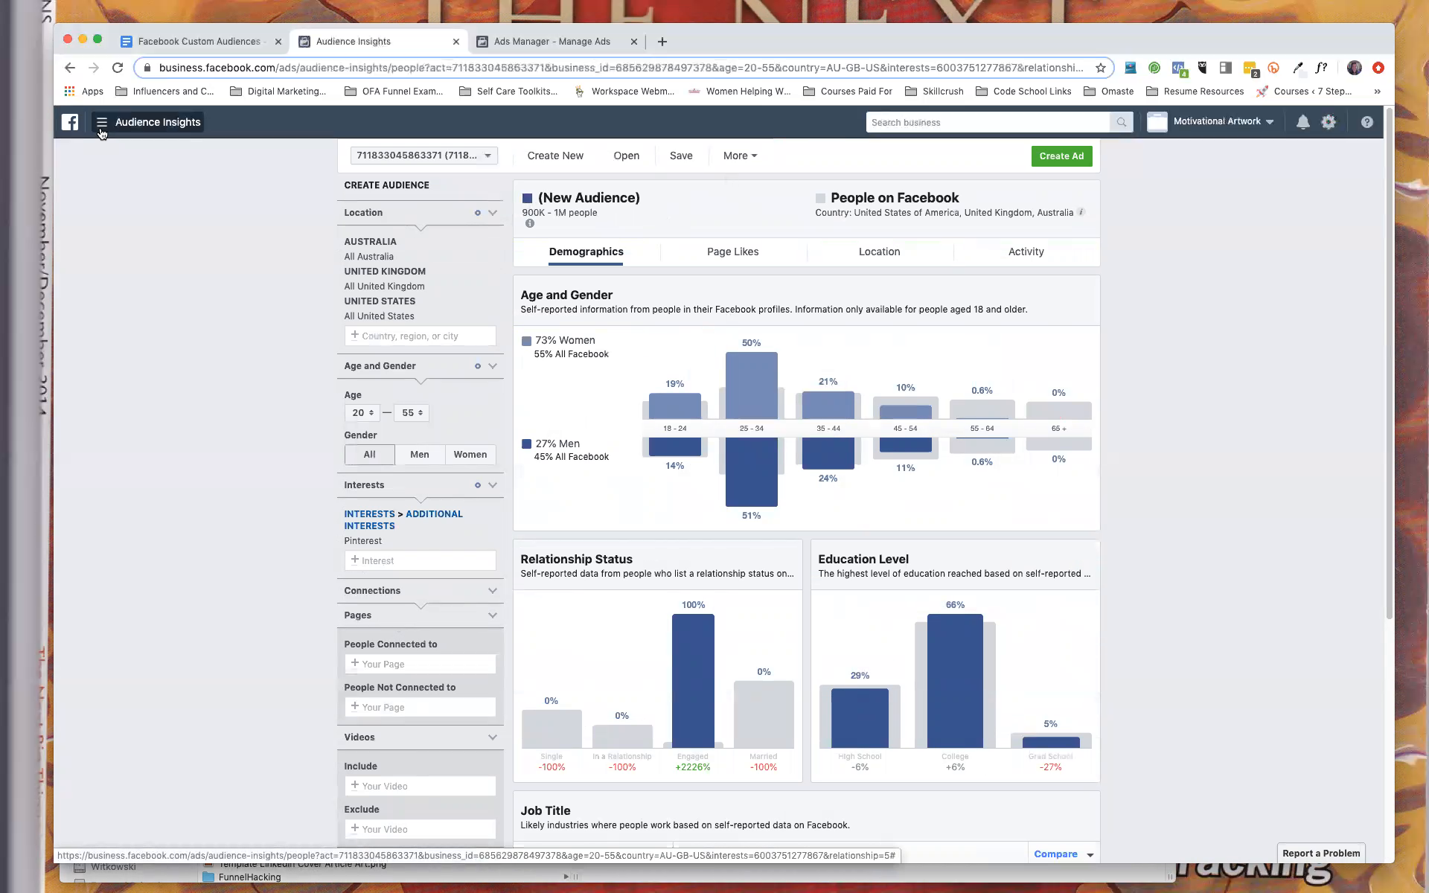
{"action": "left_click", "coordinate": [186, 39]}
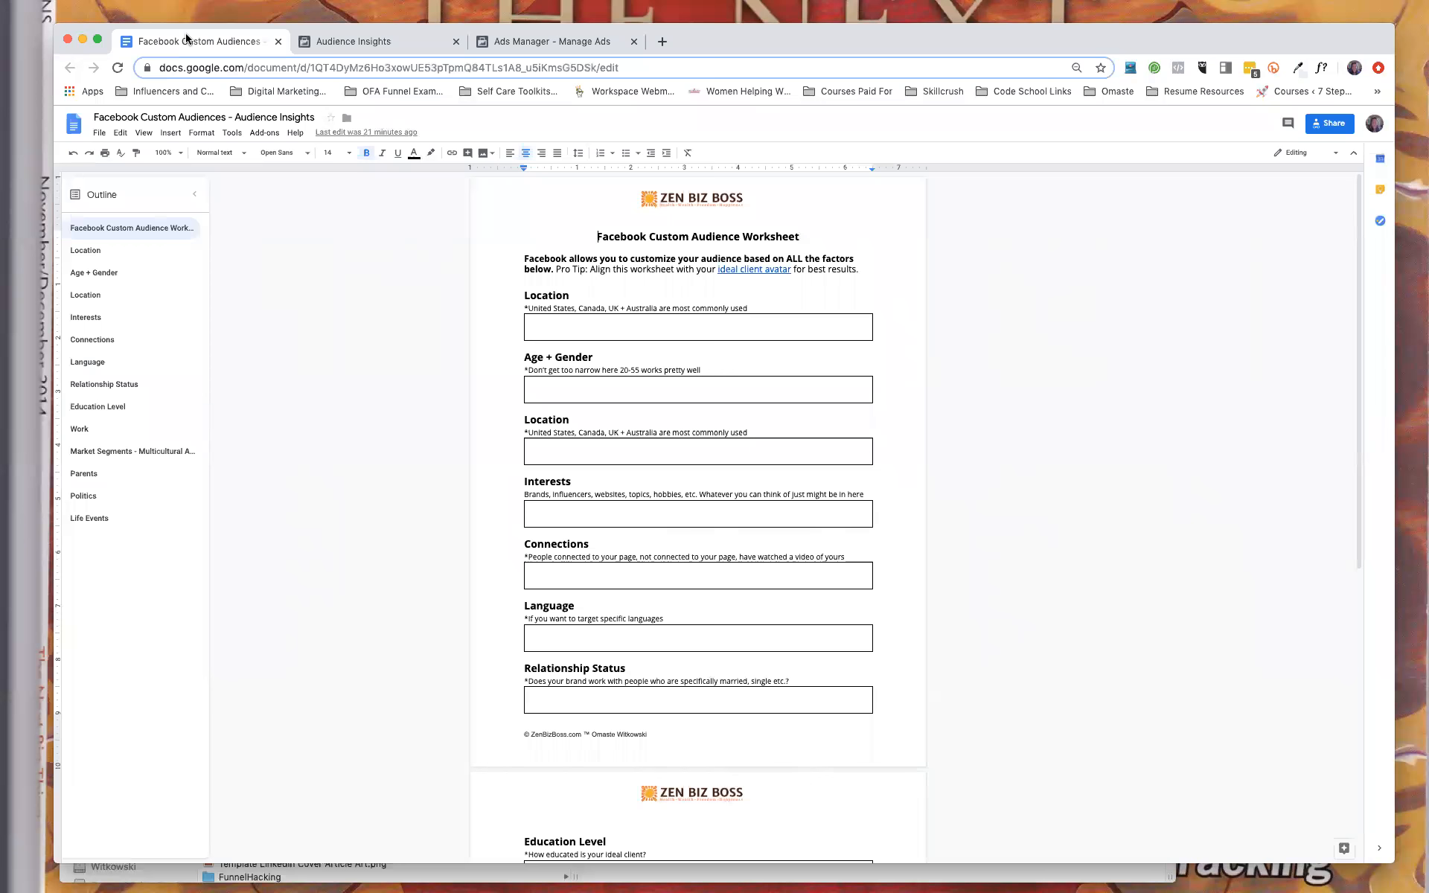
{"action": "left_click", "coordinate": [368, 43]}
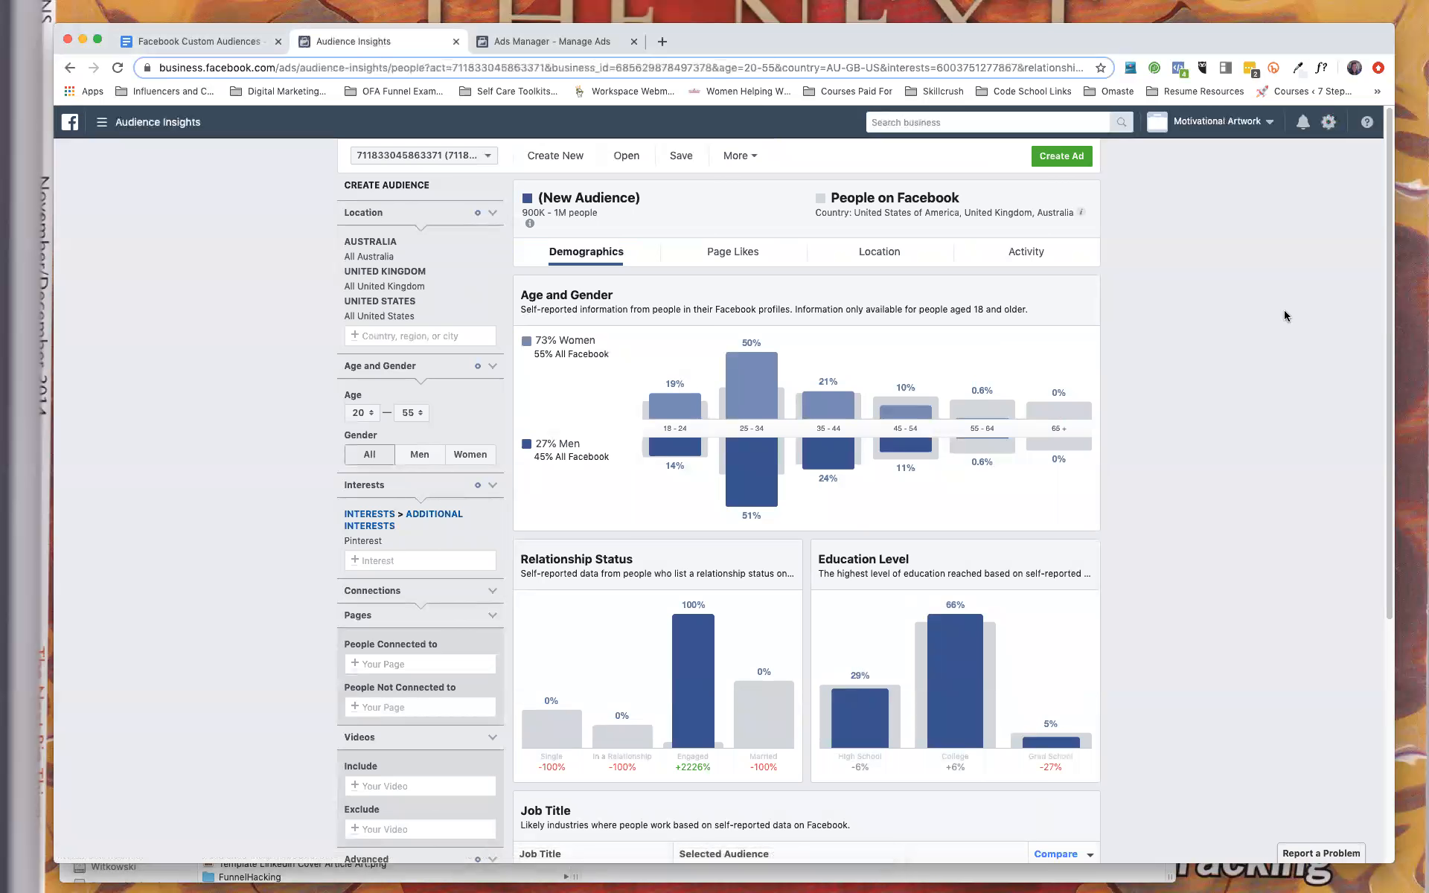
Save the current audience under the name "Test Audience".
{"action": "mouse_move", "coordinate": [1004, 482]}
{"action": "left_click", "coordinate": [675, 160]}
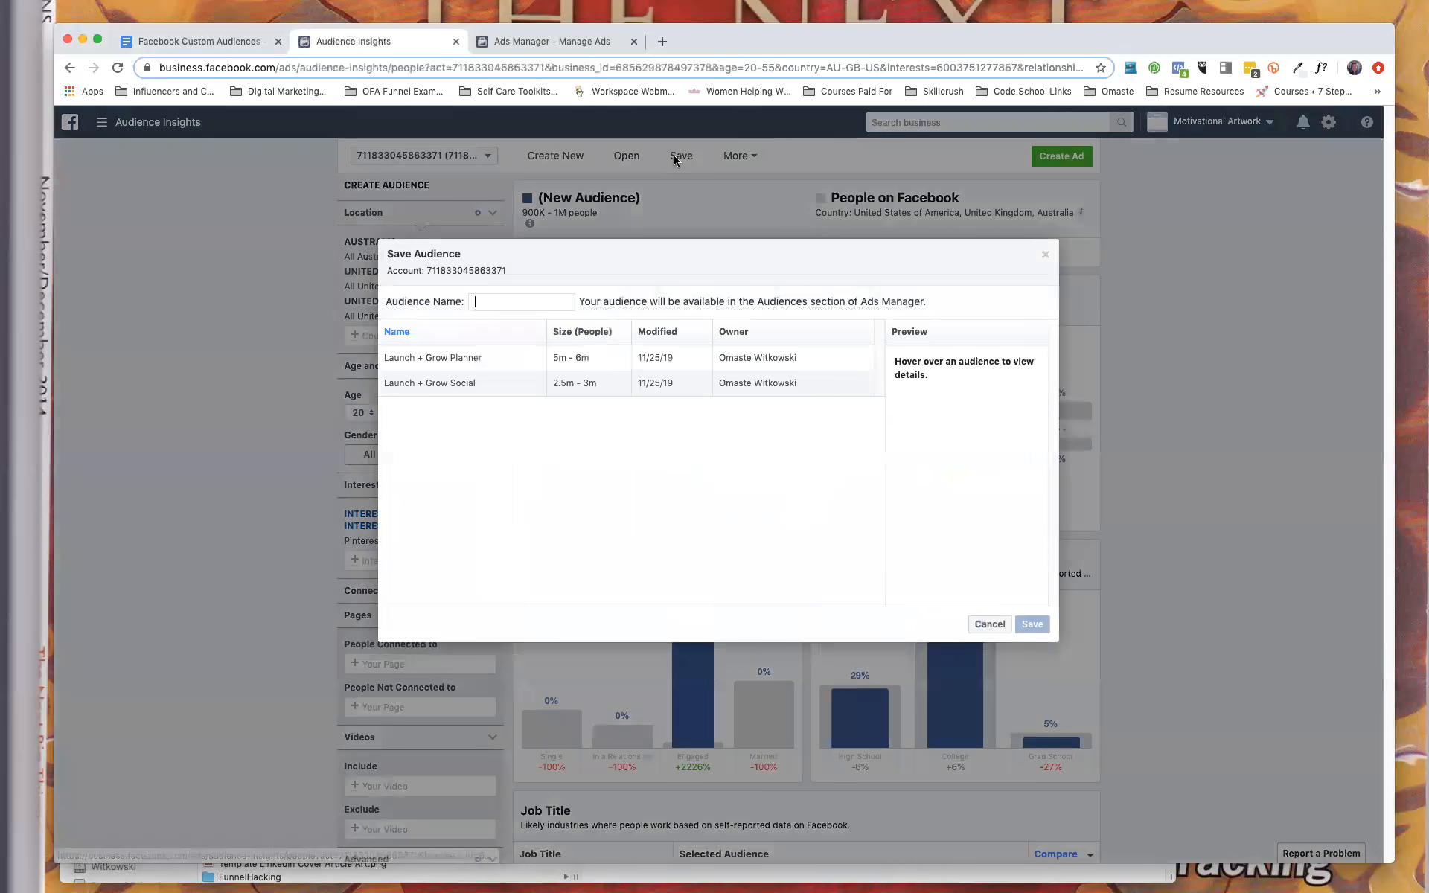
{"action": "left_click", "coordinate": [497, 302]}
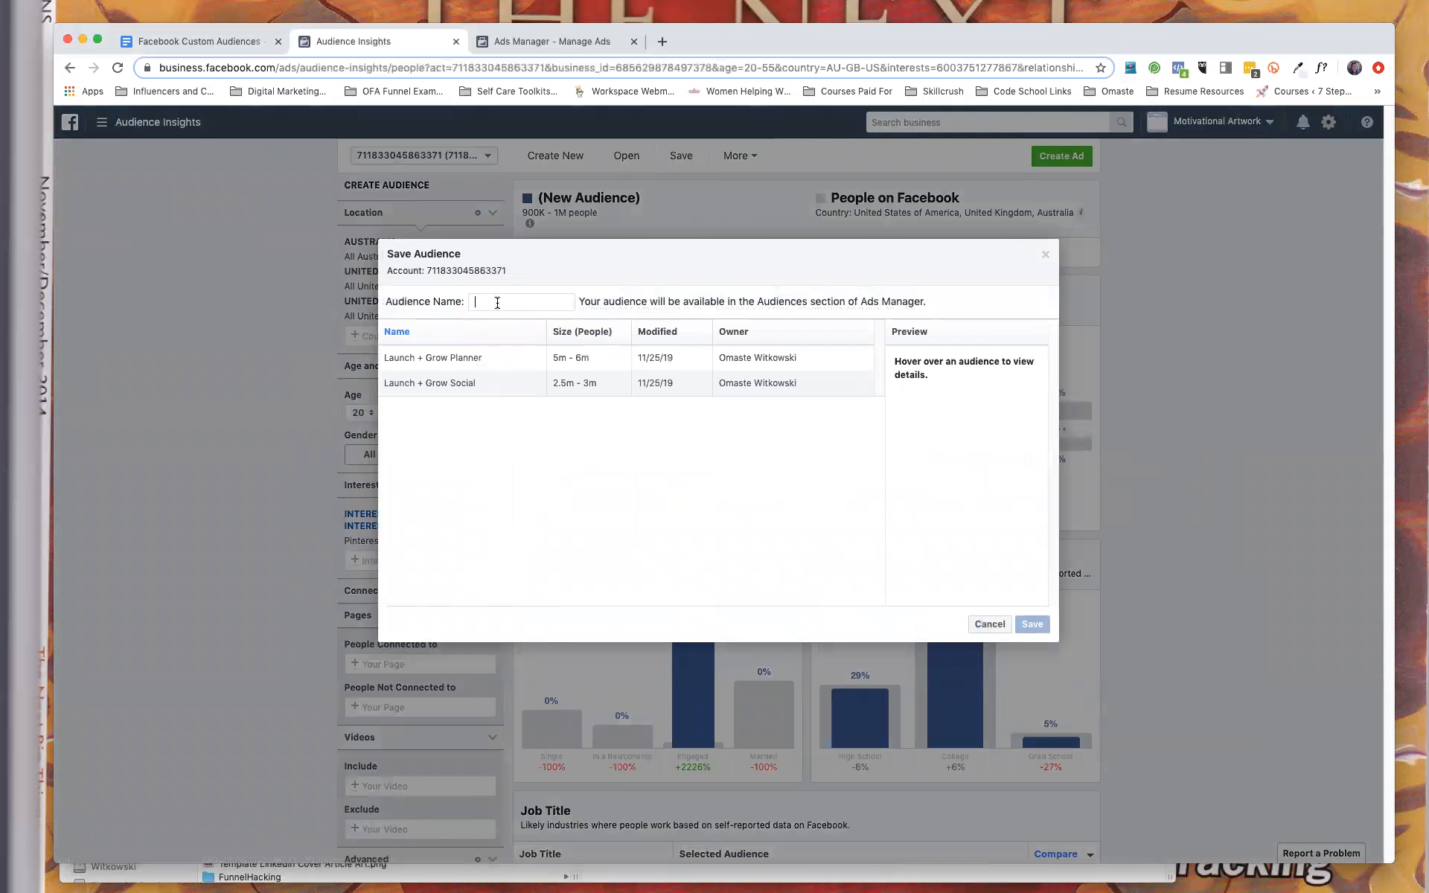
{"action": "type", "text": "Test Audience"}
{"action": "left_click", "coordinate": [1030, 625]}
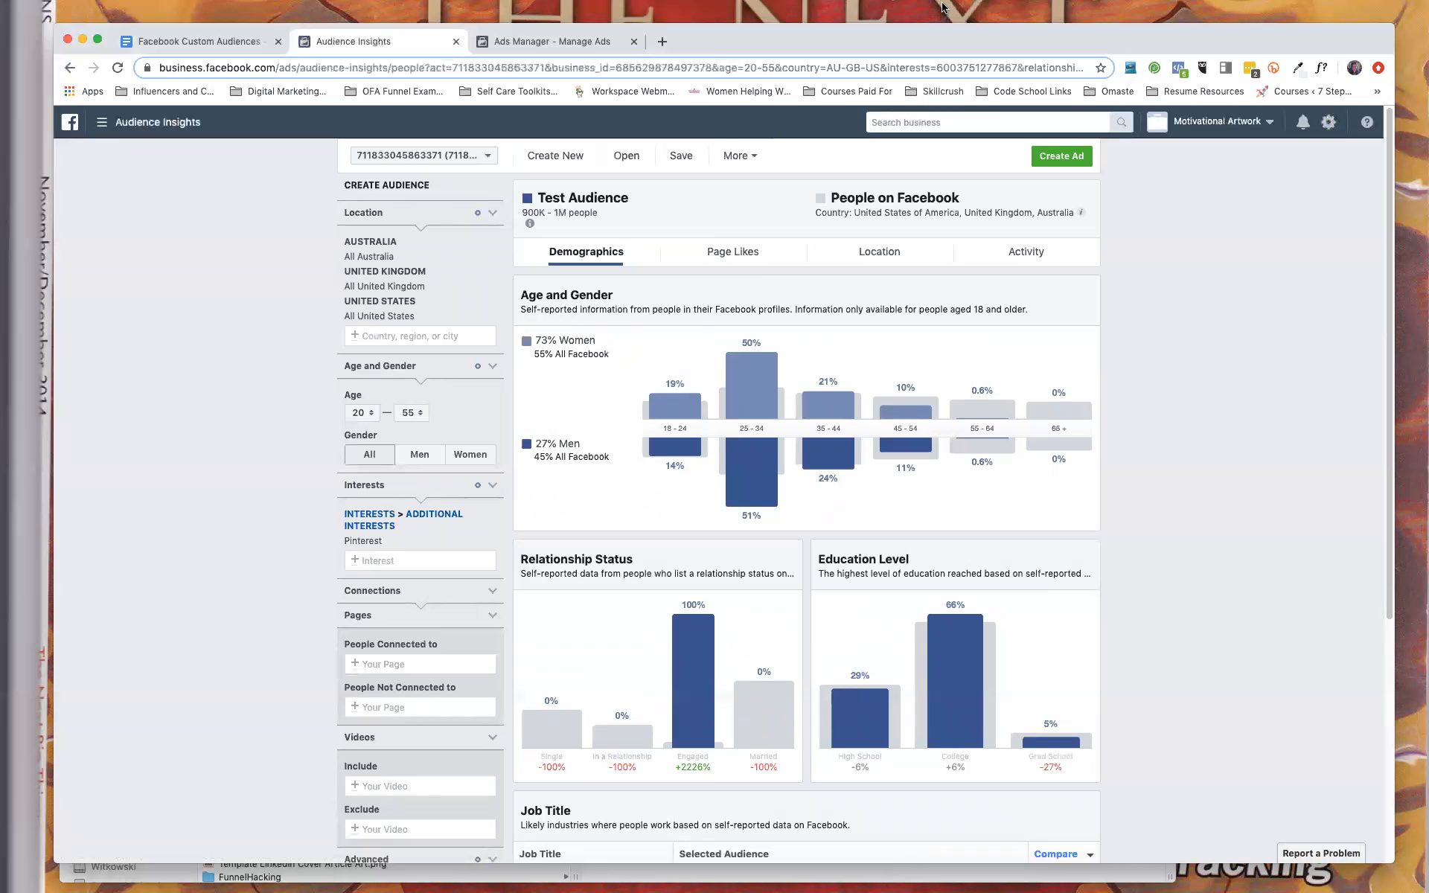
{"action": "left_click", "coordinate": [1001, 18]}
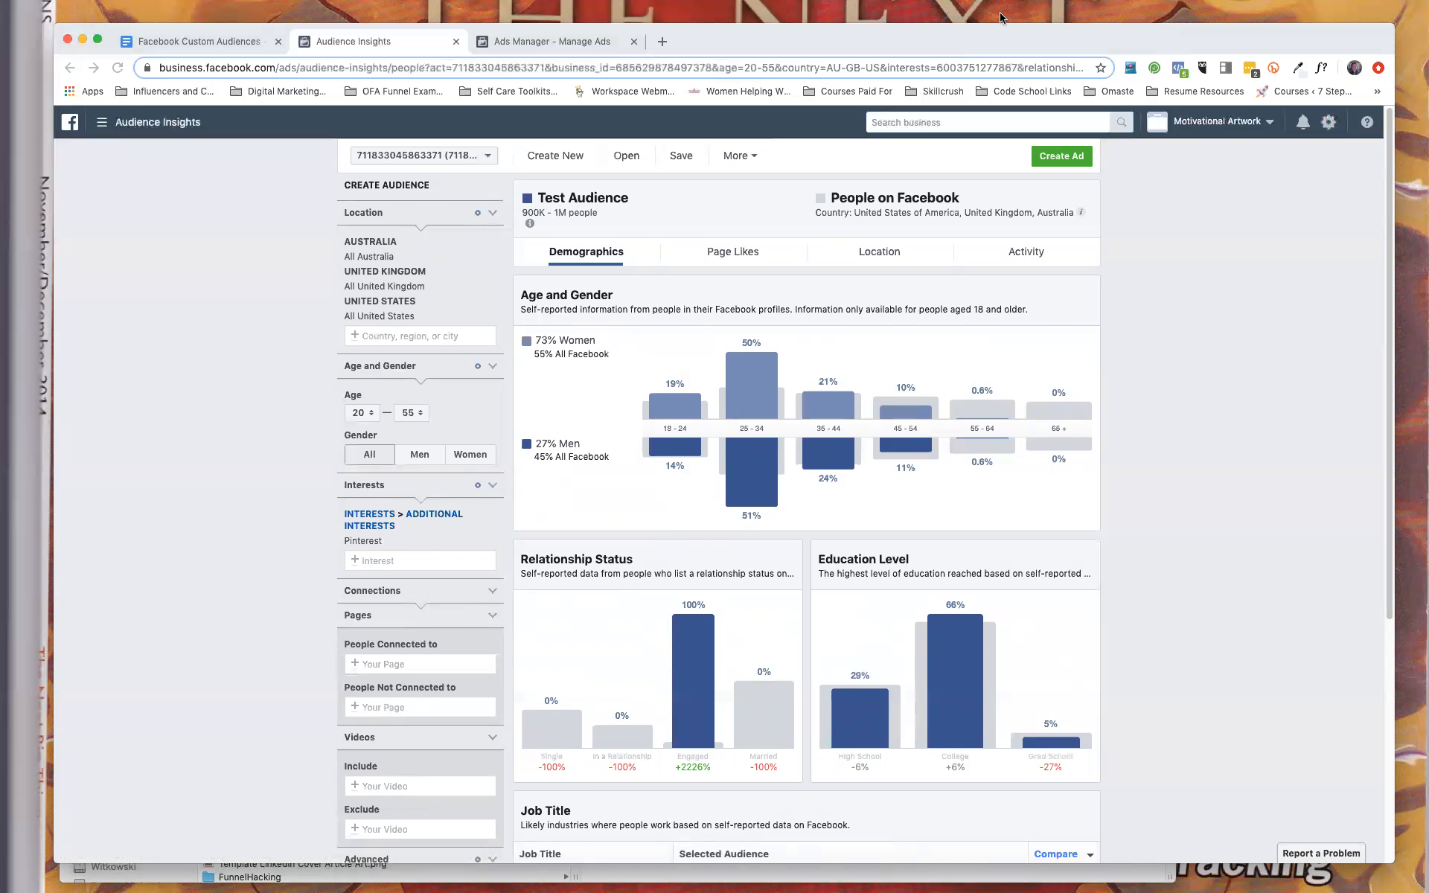